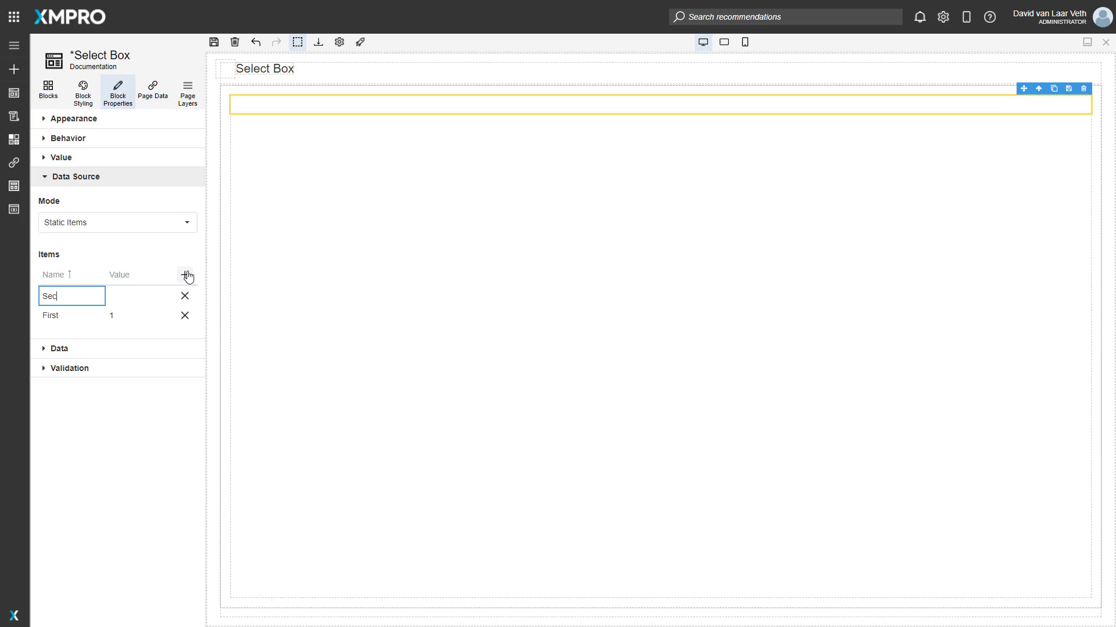
Complete the static item Second with the value 2 and save the page.
key("Tab")
type("2")
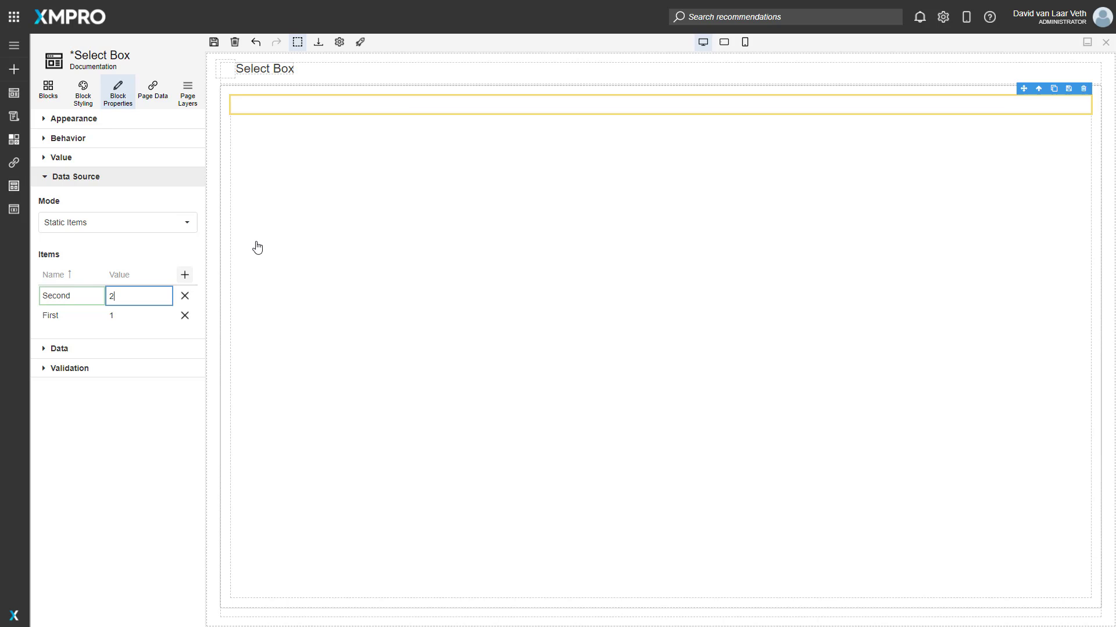
left_click(139, 253)
left_click(214, 43)
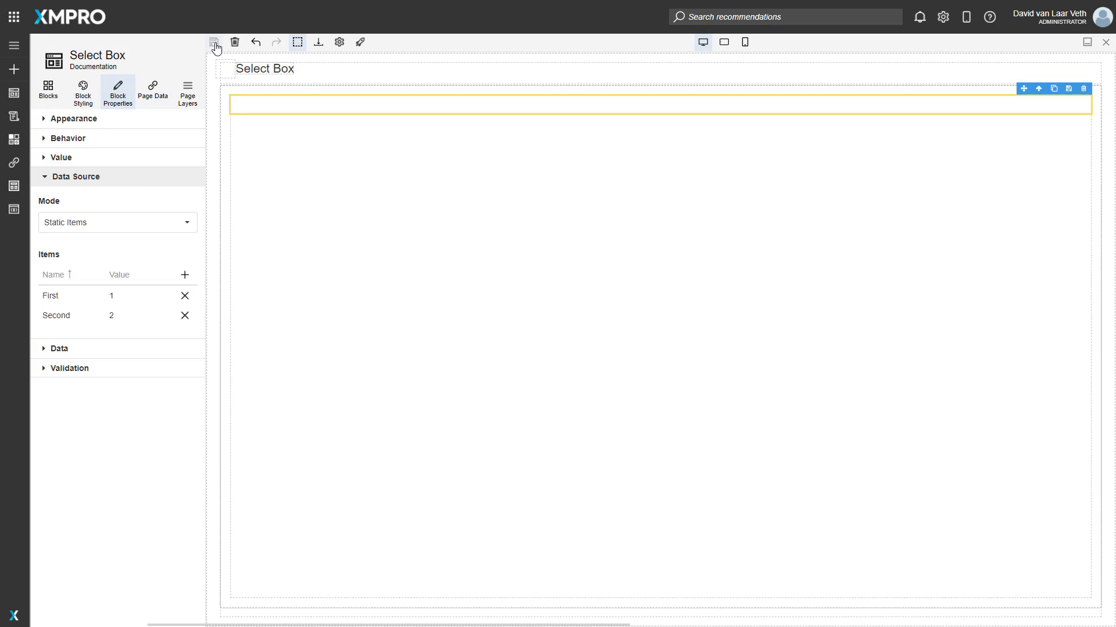
Add a second select box below the first, using Assigned Tasks as its dynamic data source.
left_click_drag(145, 267, 252, 174)
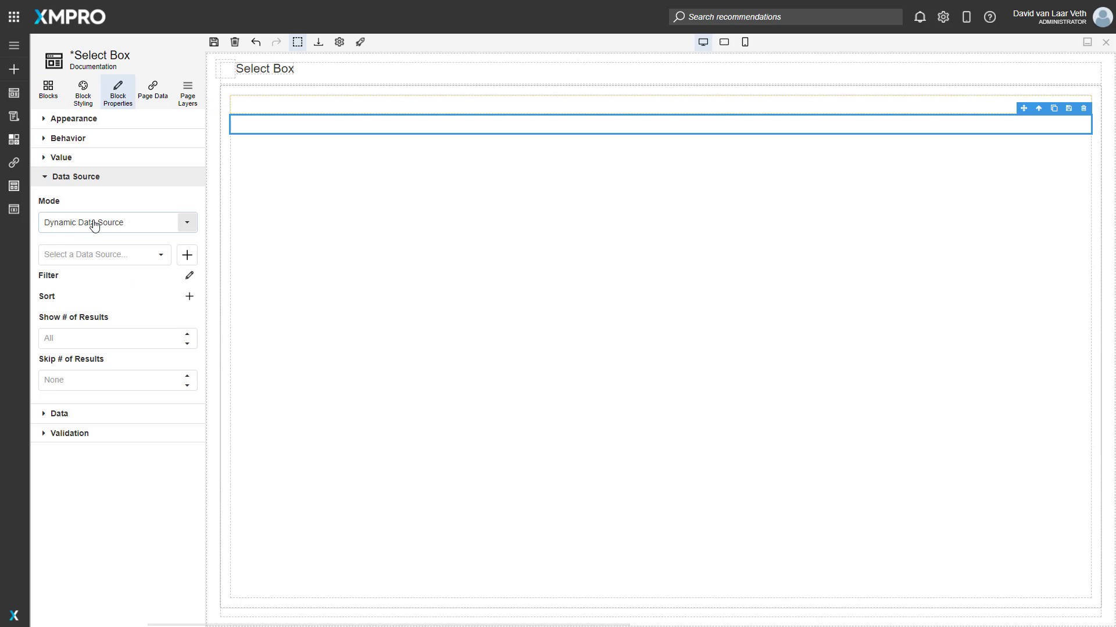
left_click(160, 256)
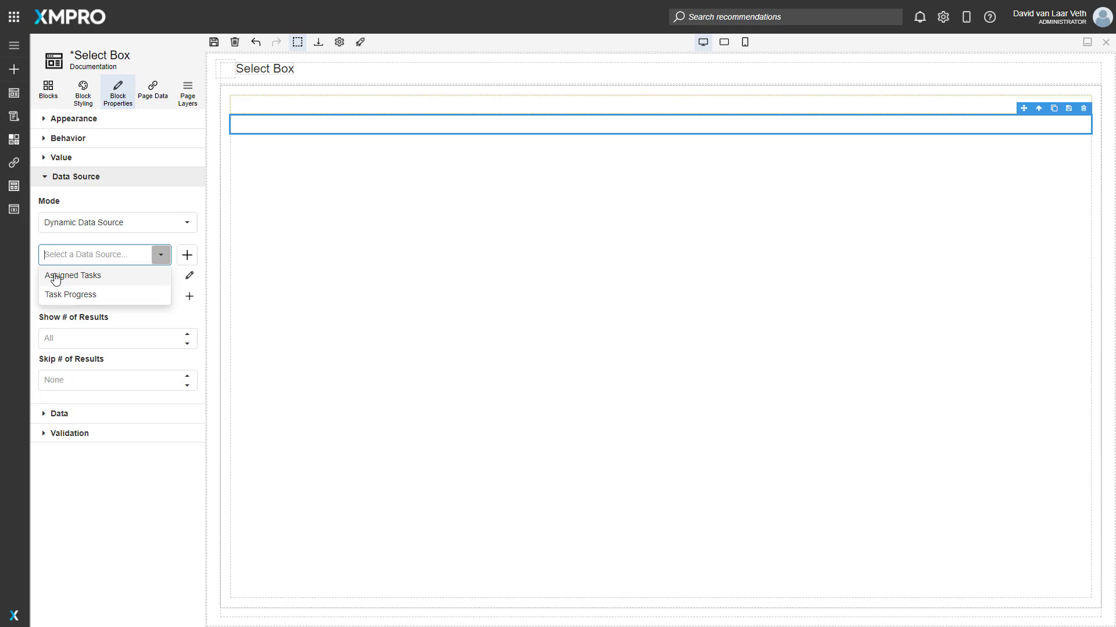
left_click(135, 237)
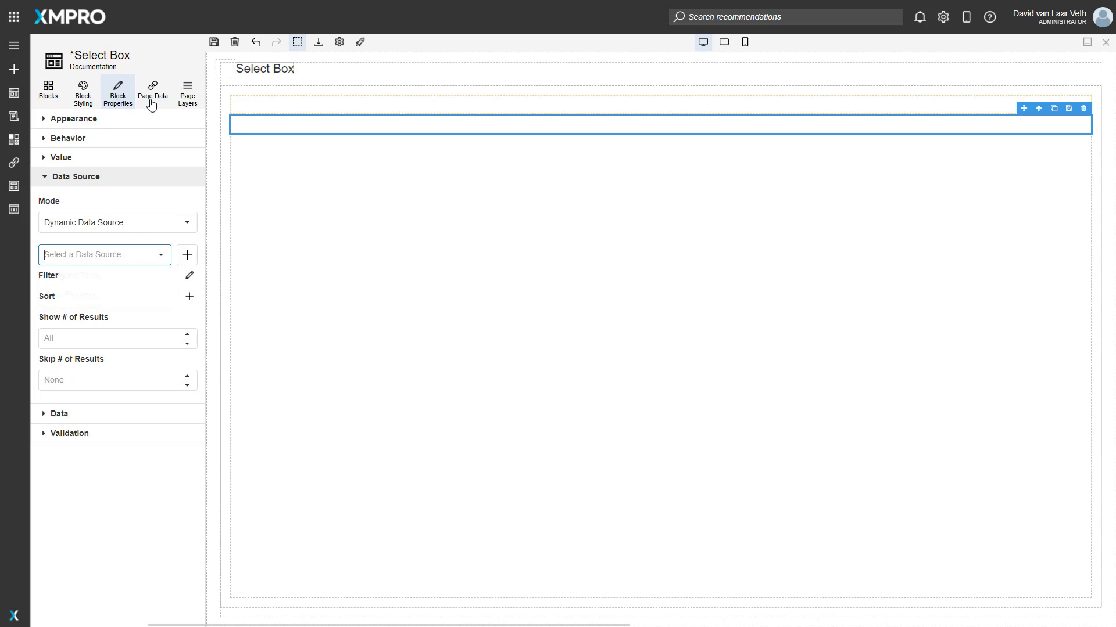
left_click(130, 256)
left_click(90, 276)
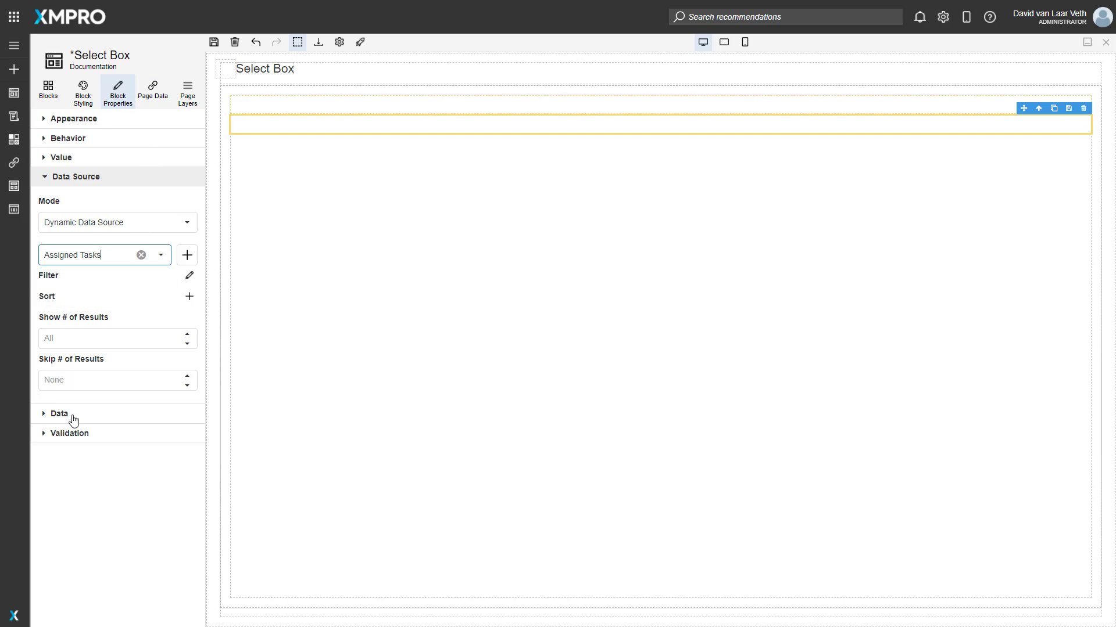
Set the second select box's display and value expressions to Task, group it by AssignedTo, and save the page.
left_click(64, 413)
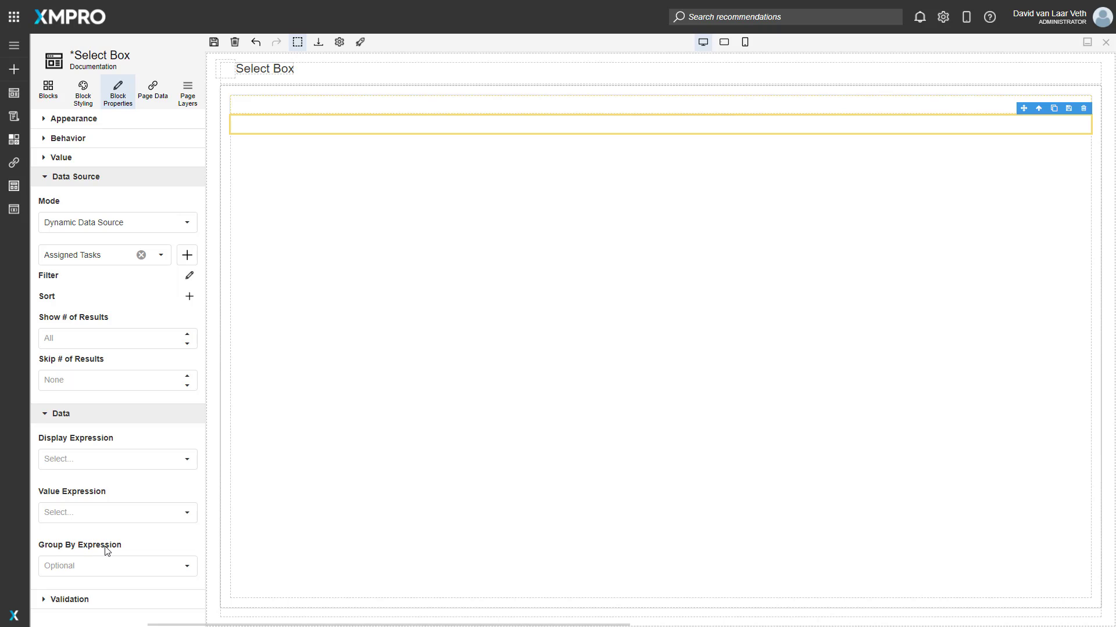
left_click(142, 459)
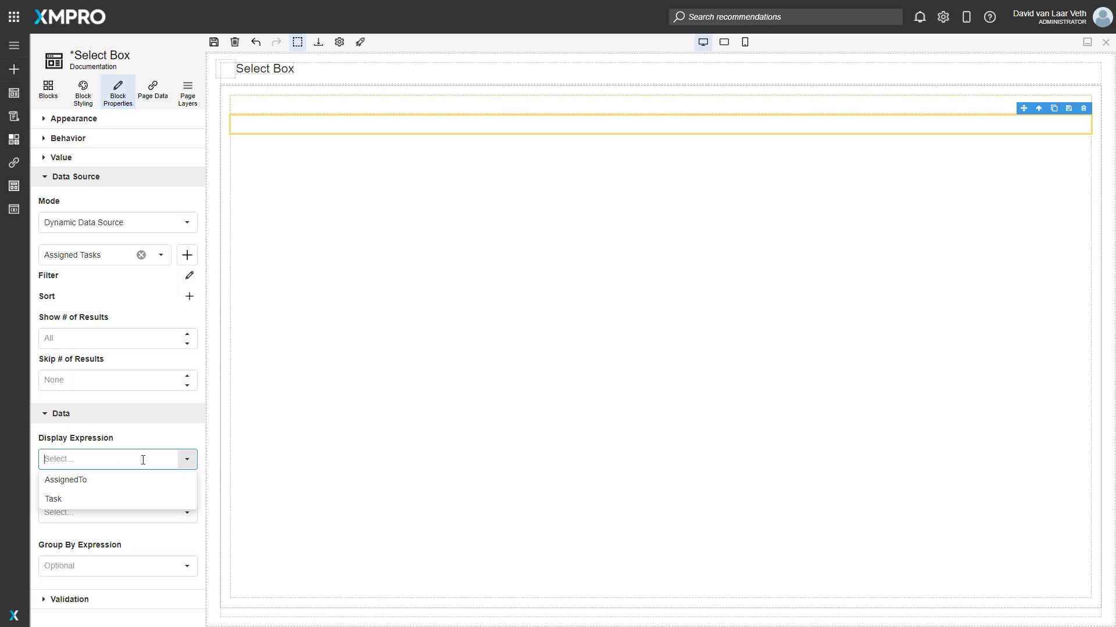
left_click(96, 498)
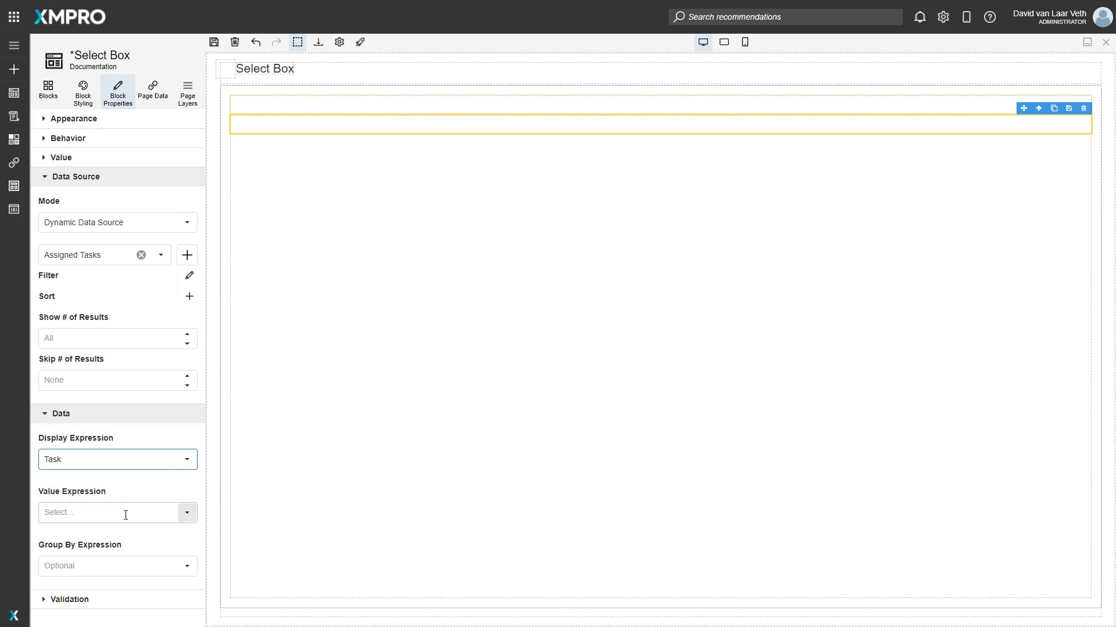
left_click(111, 512)
left_click(79, 552)
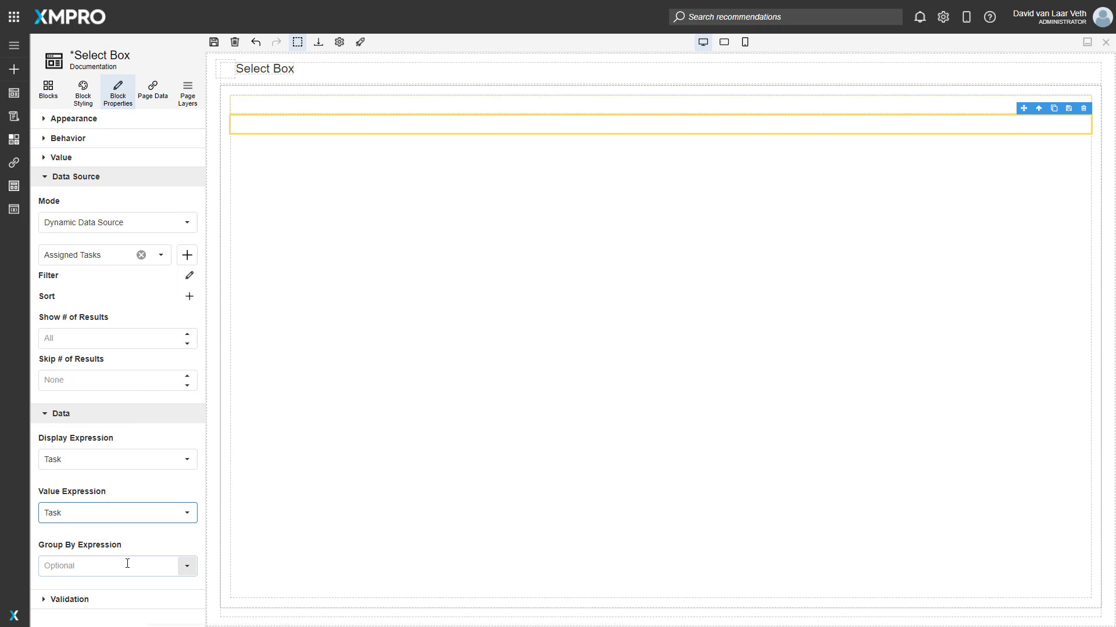
left_click(146, 563)
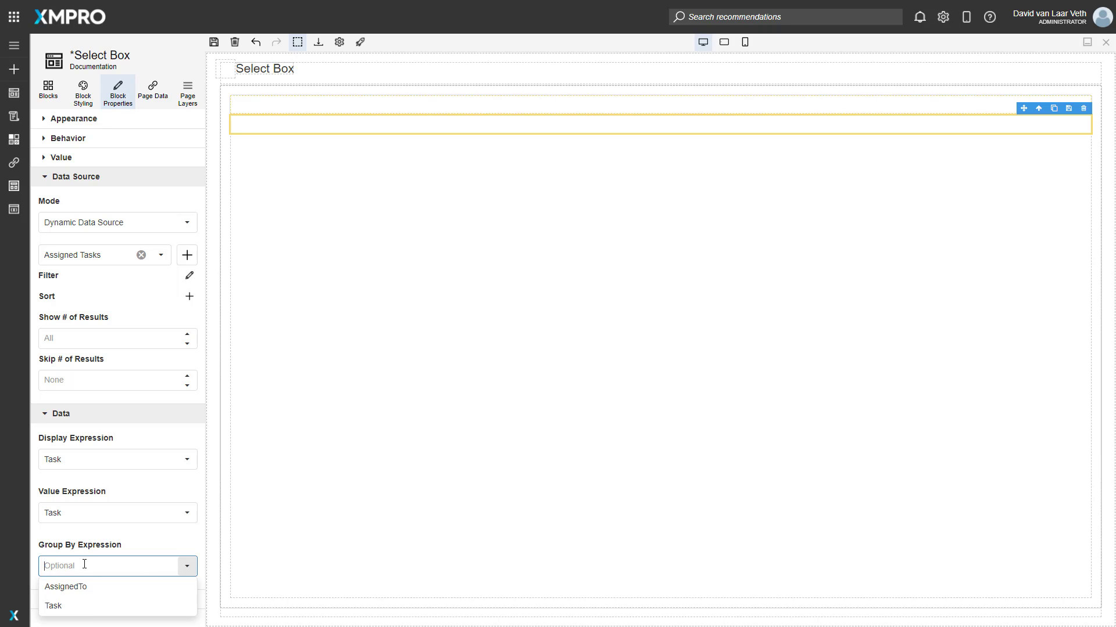
left_click(70, 588)
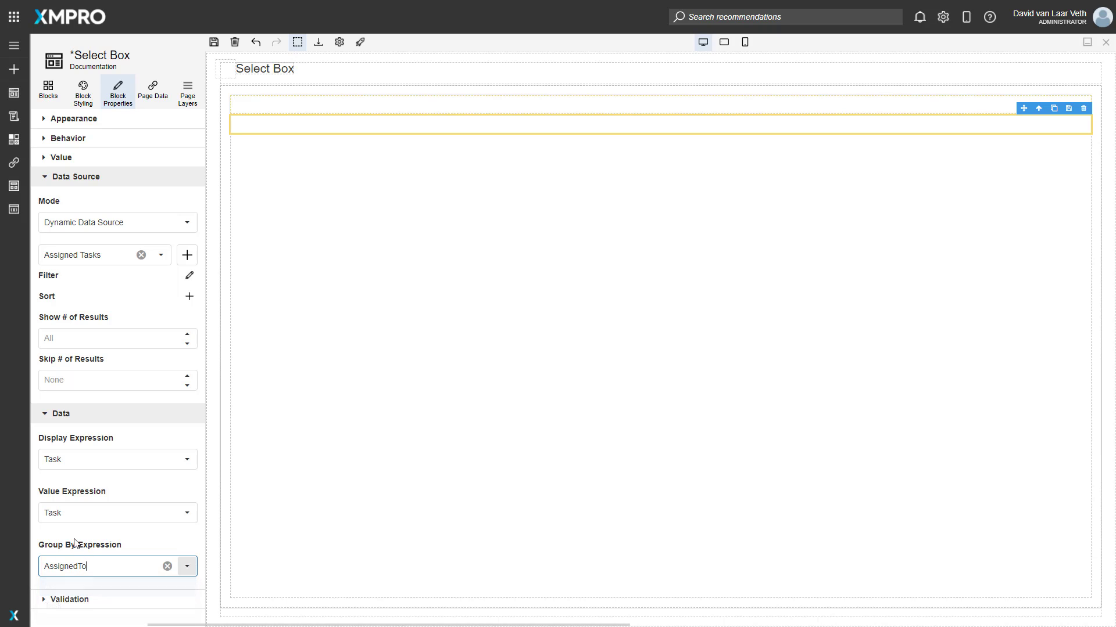
left_click(213, 42)
Launch the page, choose First in the first select box, and examine the grouped options in the second.
left_click(359, 42)
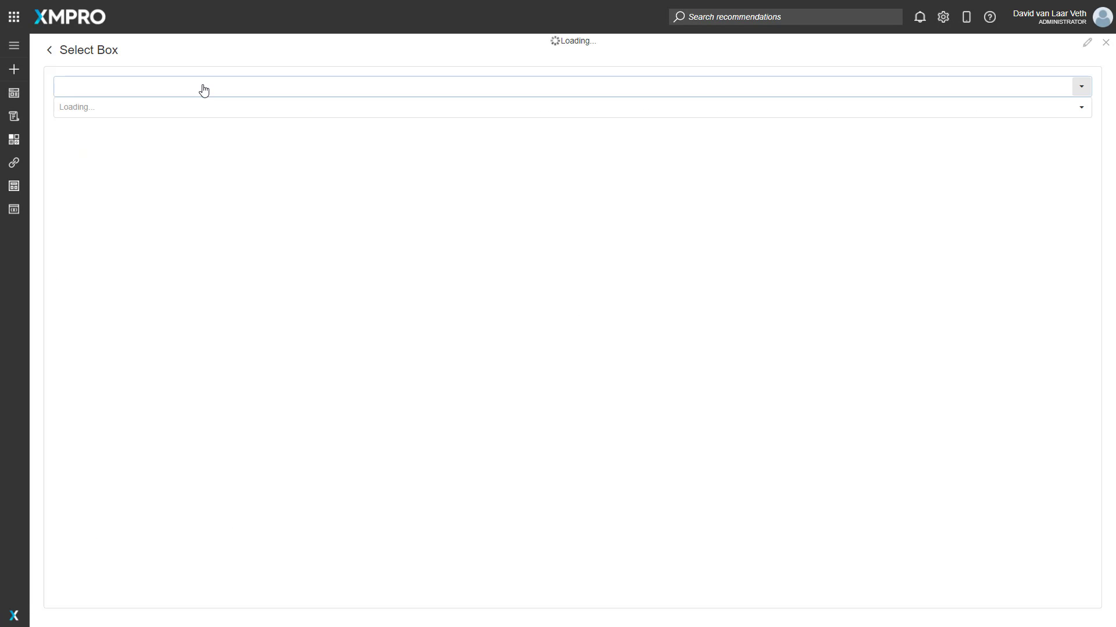
left_click(202, 89)
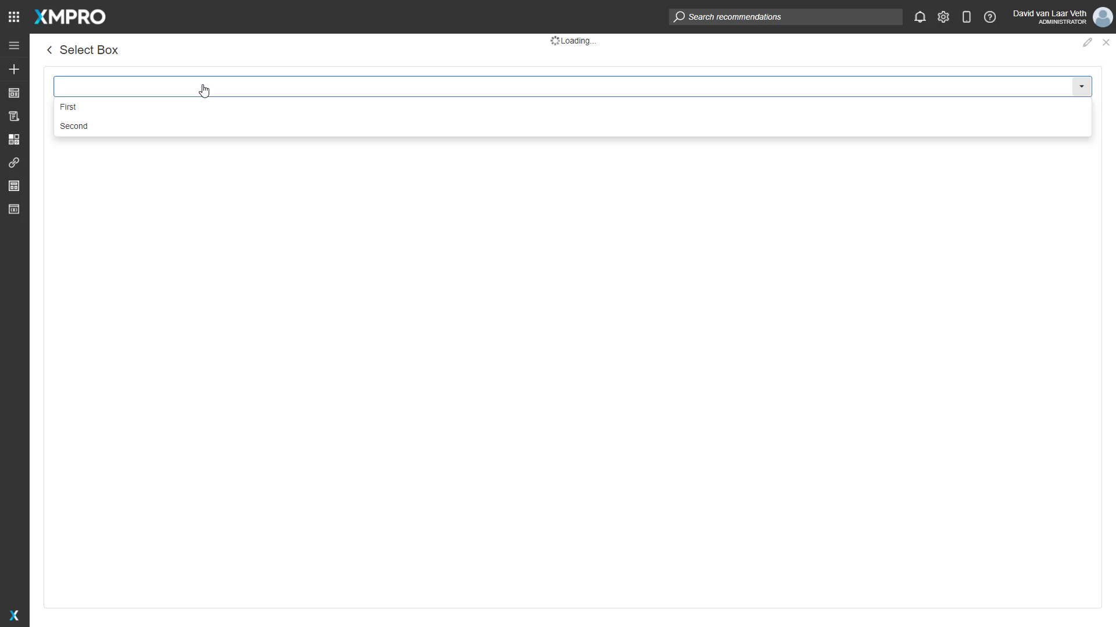
left_click(74, 110)
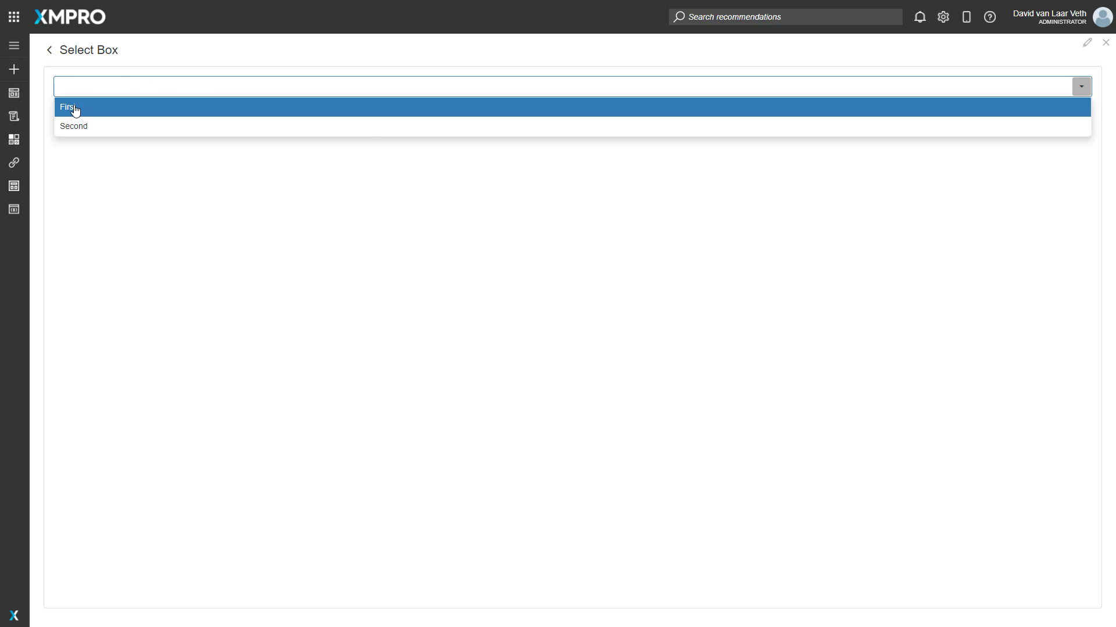
left_click(111, 113)
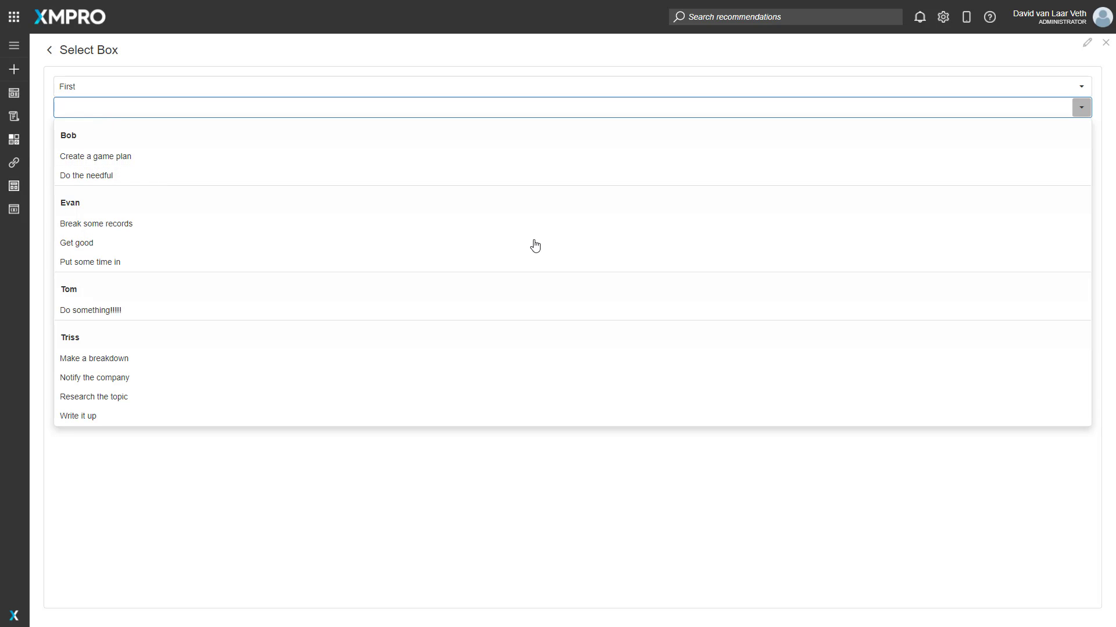
Return to editing the page, show the second select box's appearance properties, and hide the block outlines.
left_click(1087, 45)
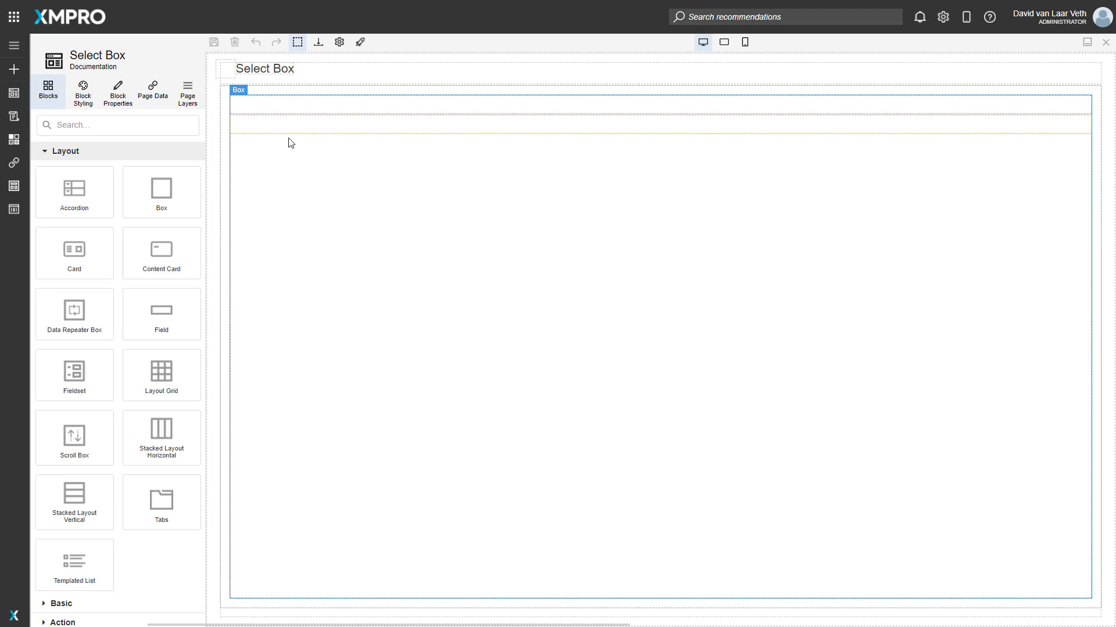
left_click(281, 126)
left_click(116, 96)
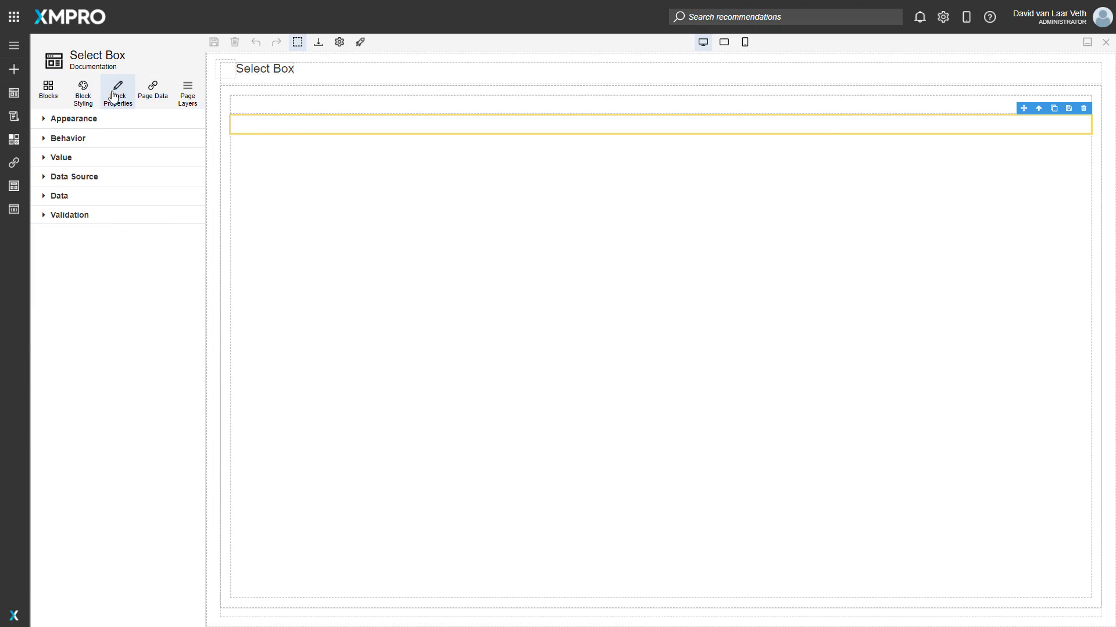
left_click(89, 118)
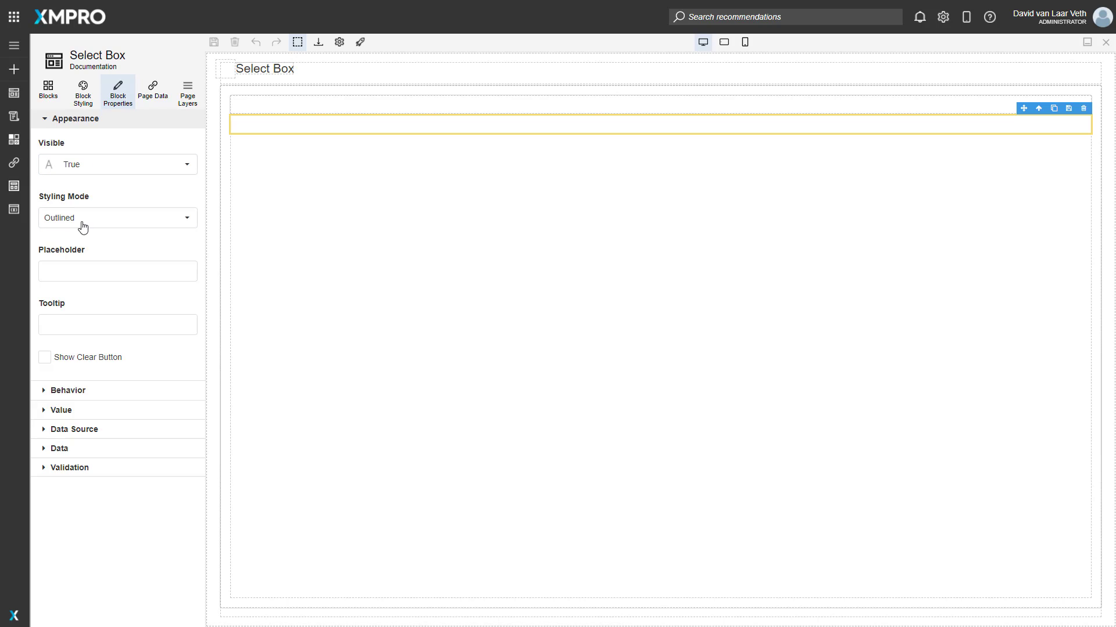
left_click(297, 42)
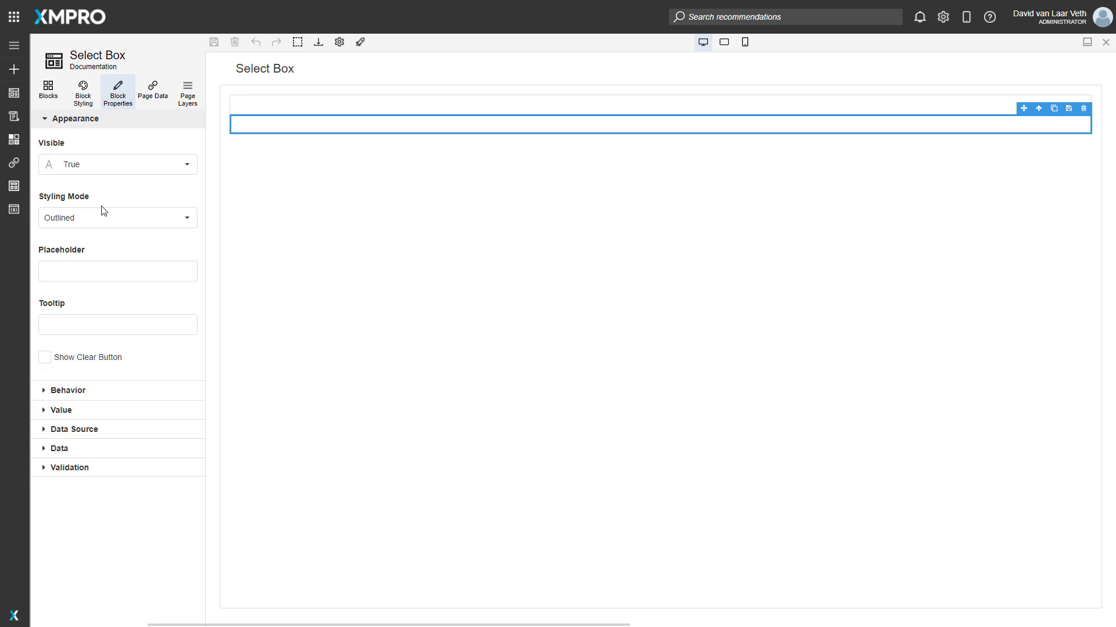
Try the Underlined styling mode on the second select box and view it deselected on the canvas.
left_click(116, 218)
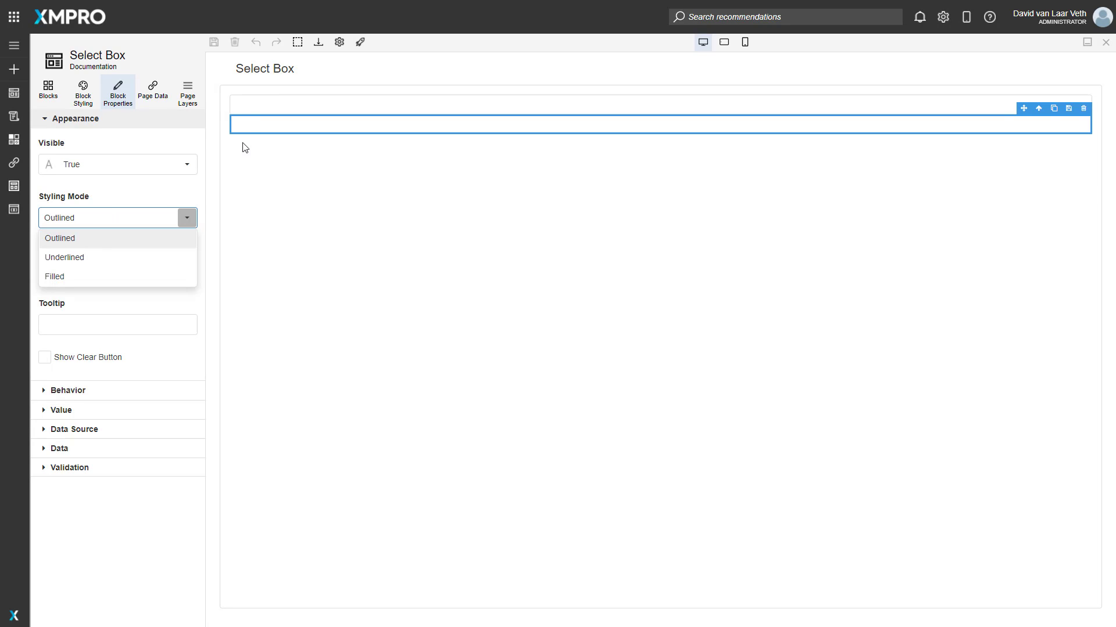
left_click(230, 101)
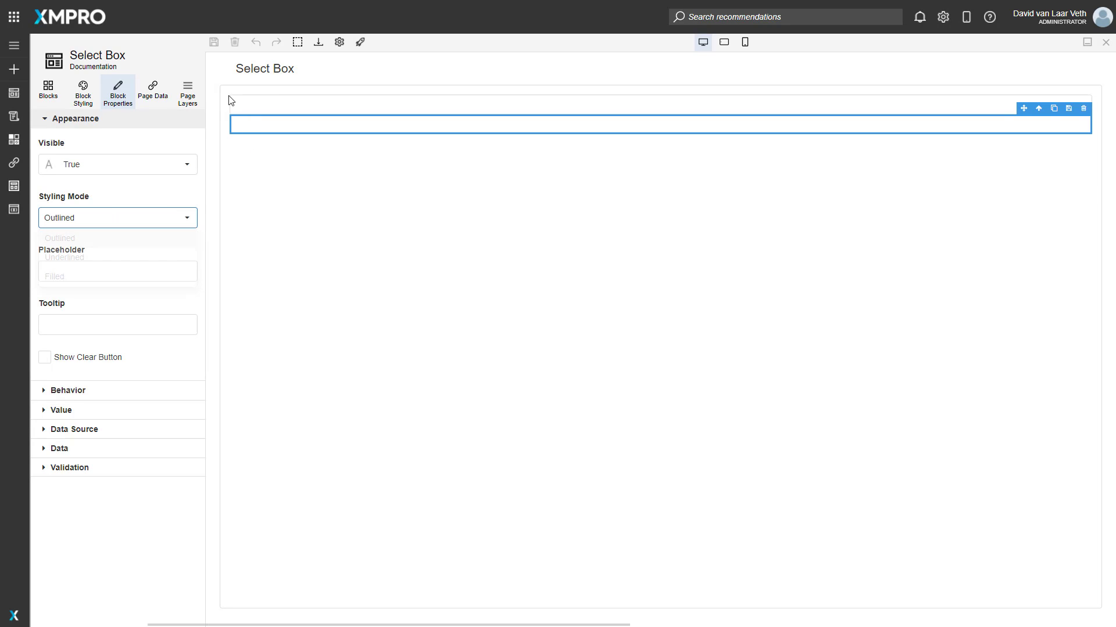
left_click(114, 226)
left_click(100, 257)
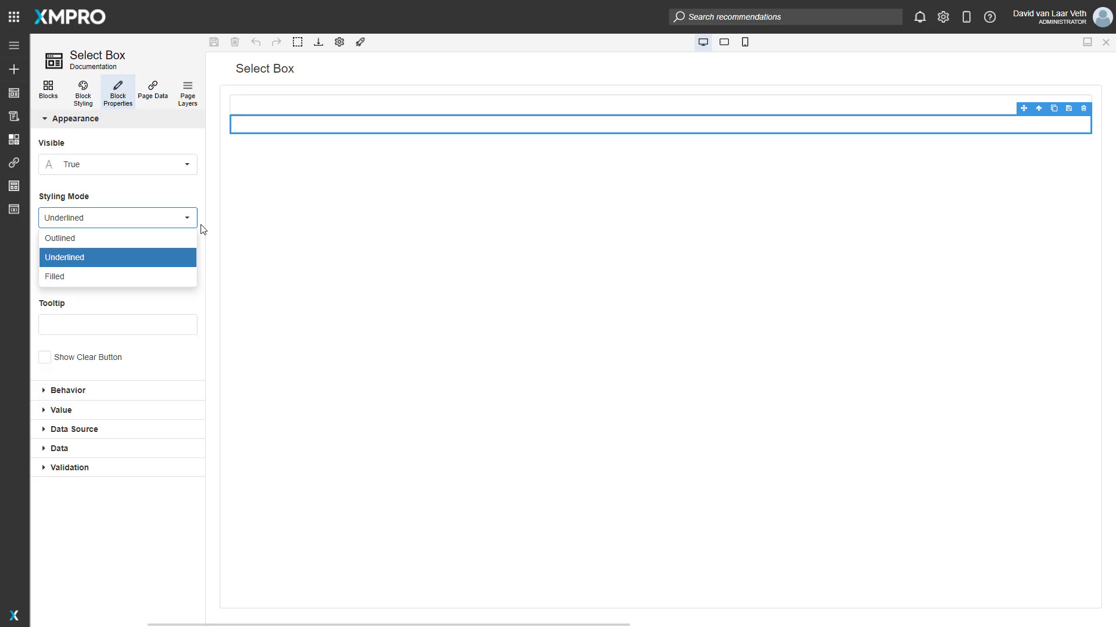
left_click(213, 146)
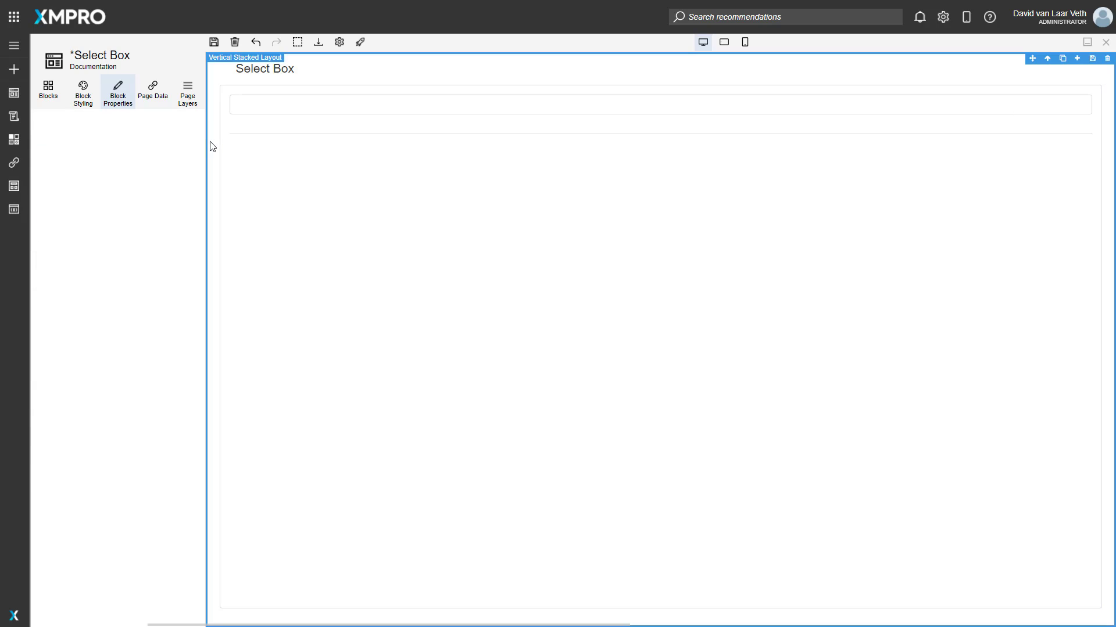
left_click(256, 133)
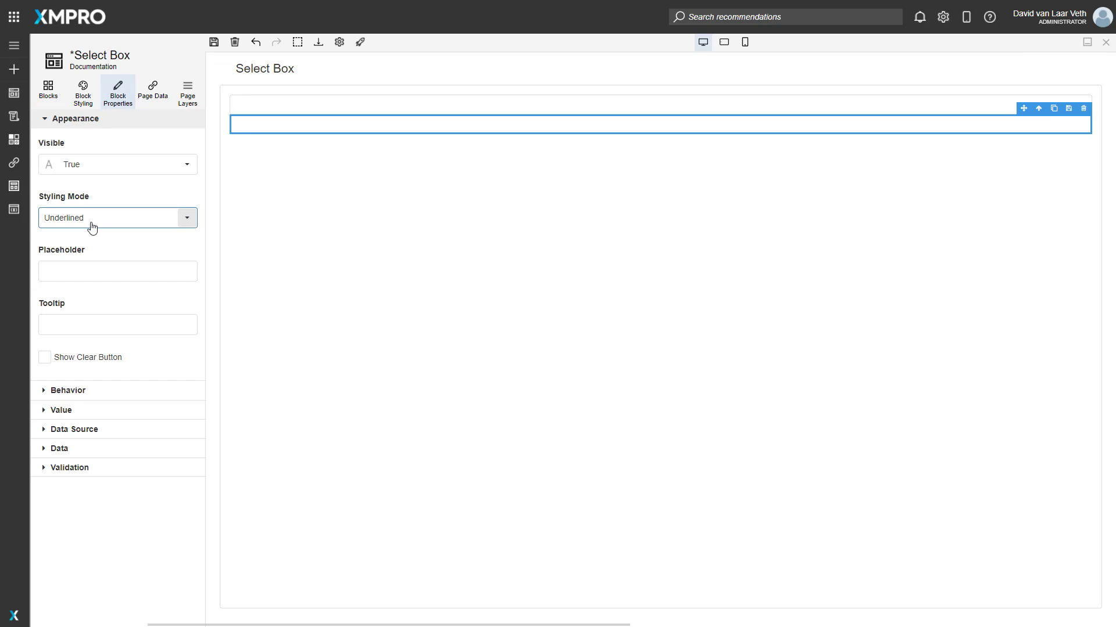
Try the Filled styling mode on the second select box and return it to Outlined.
left_click(89, 223)
left_click(82, 276)
left_click(217, 124)
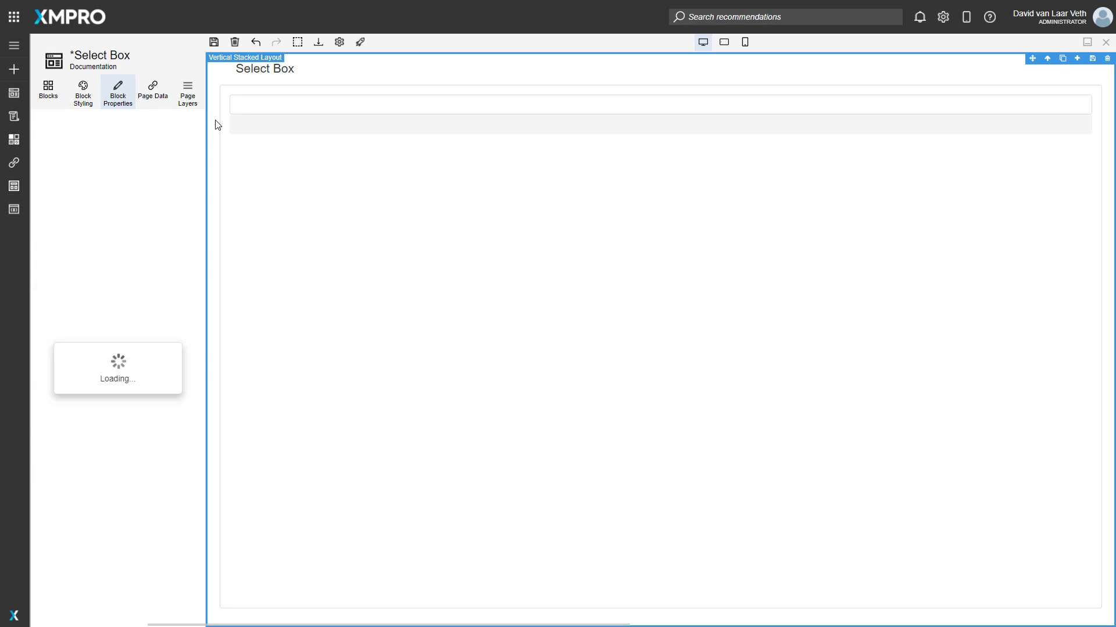
left_click(356, 129)
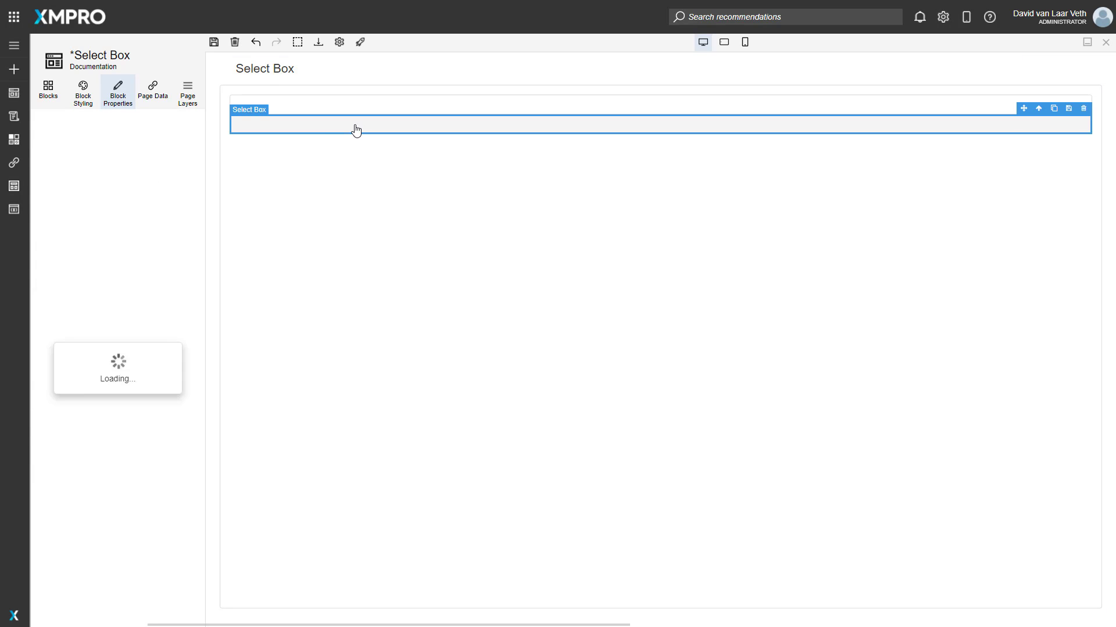
left_click(89, 218)
left_click(81, 238)
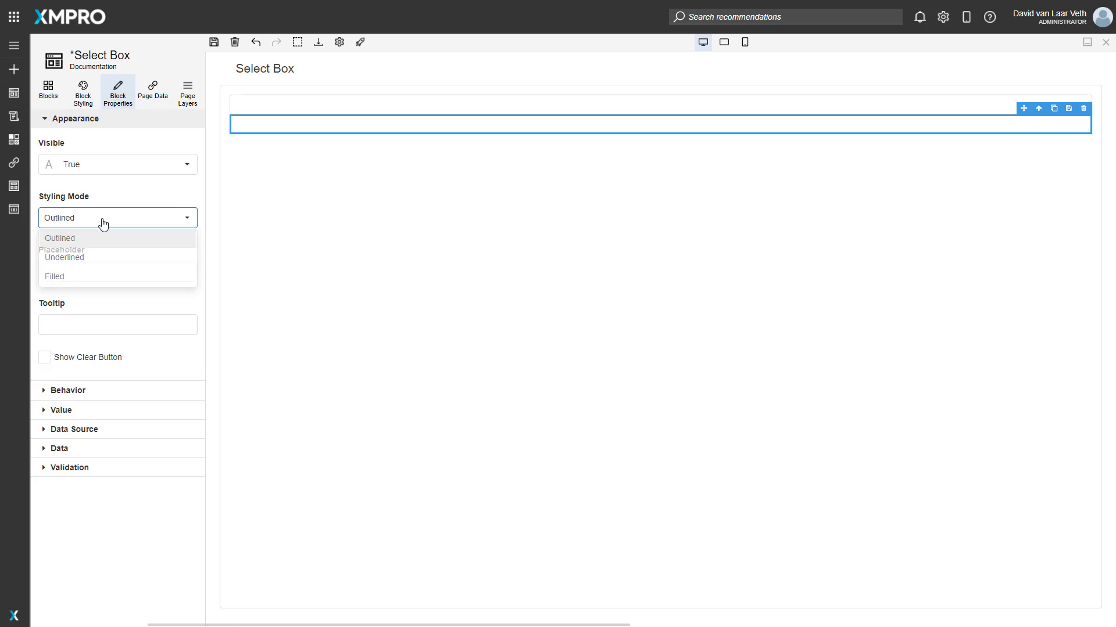
Give the second select box the placeholder "Select a Task...", the tooltip "On Hover" and a clear button, and save the page.
left_click(80, 268)
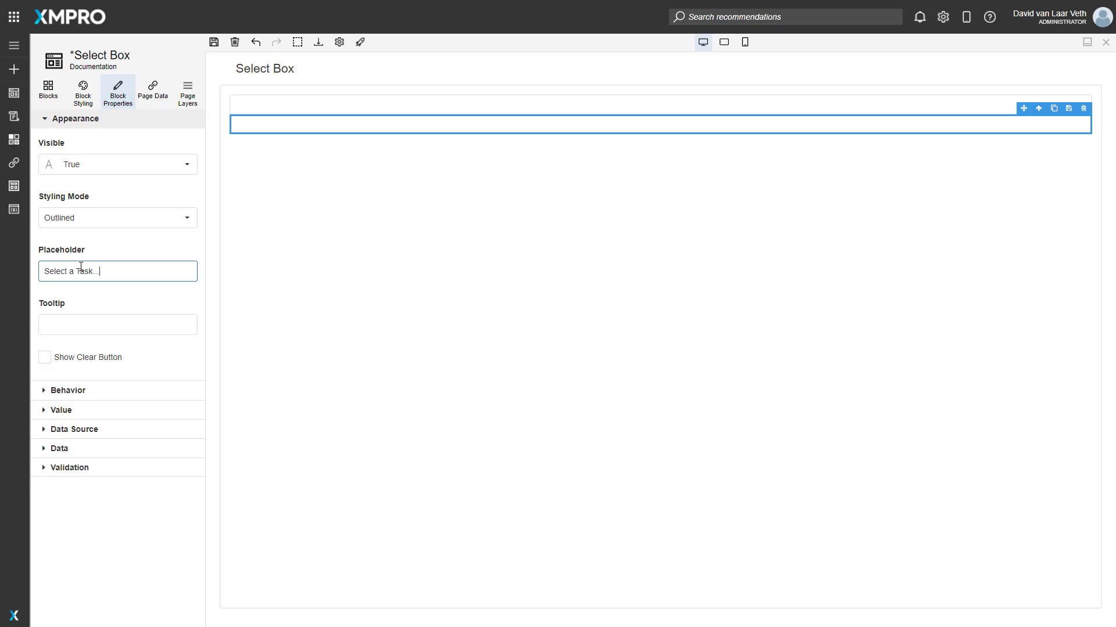
left_click(81, 321)
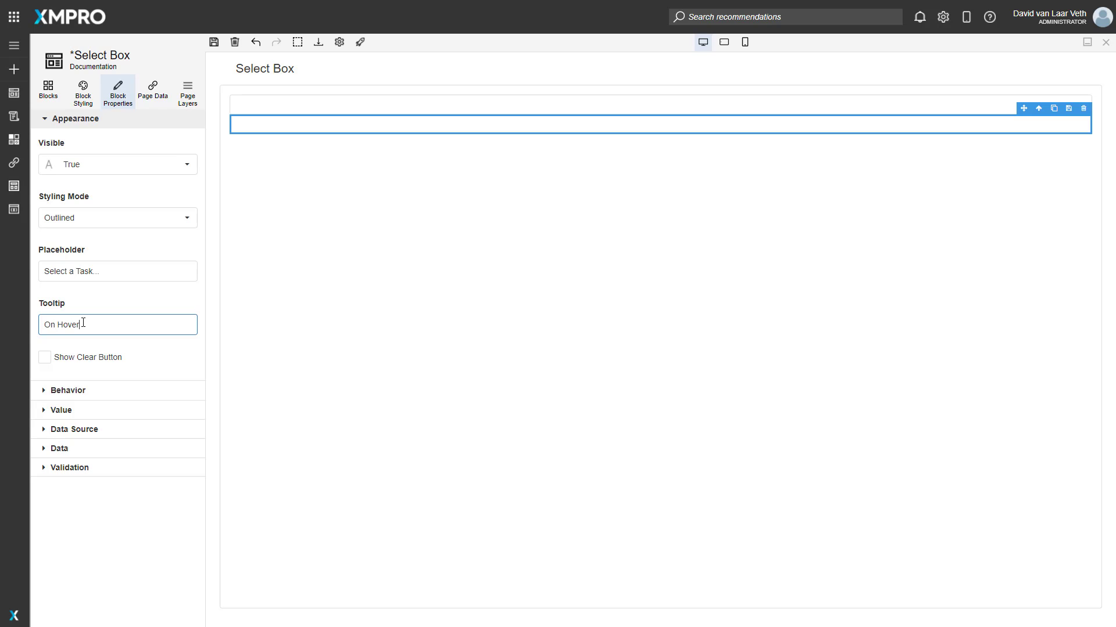
left_click(124, 309)
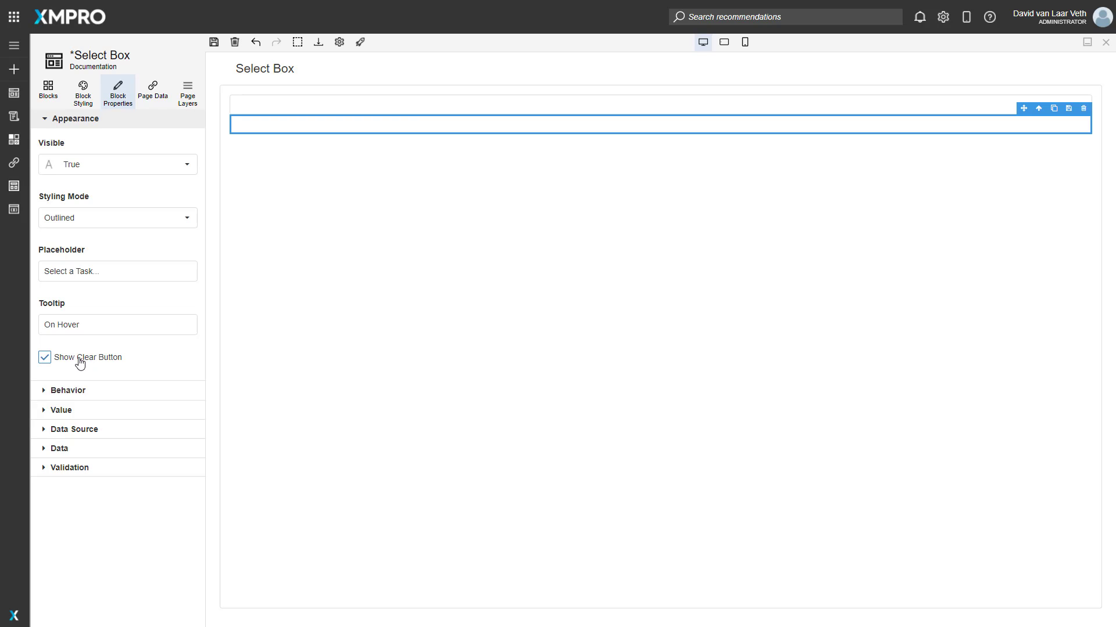
left_click(214, 42)
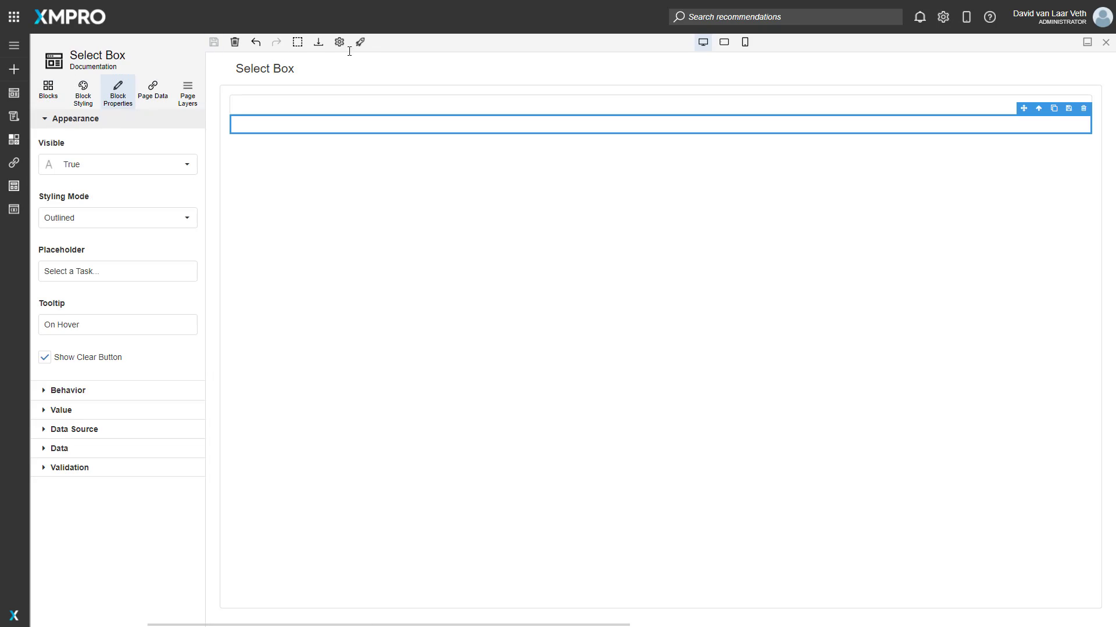
Launch the page and choose "Create a game plan" in the second select box.
left_click(361, 46)
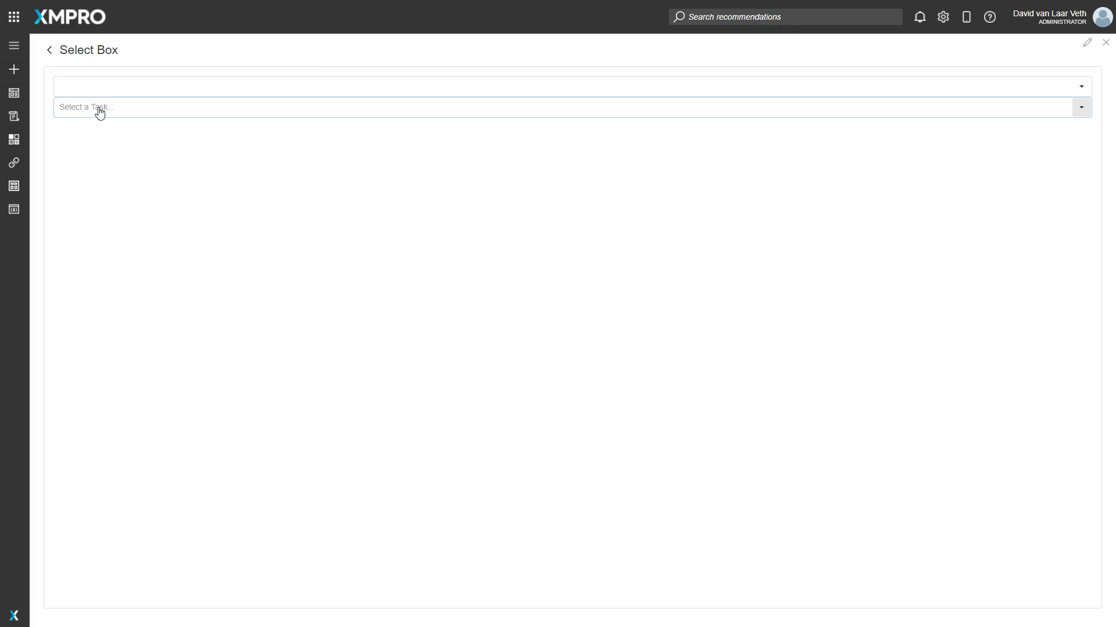
left_click(99, 112)
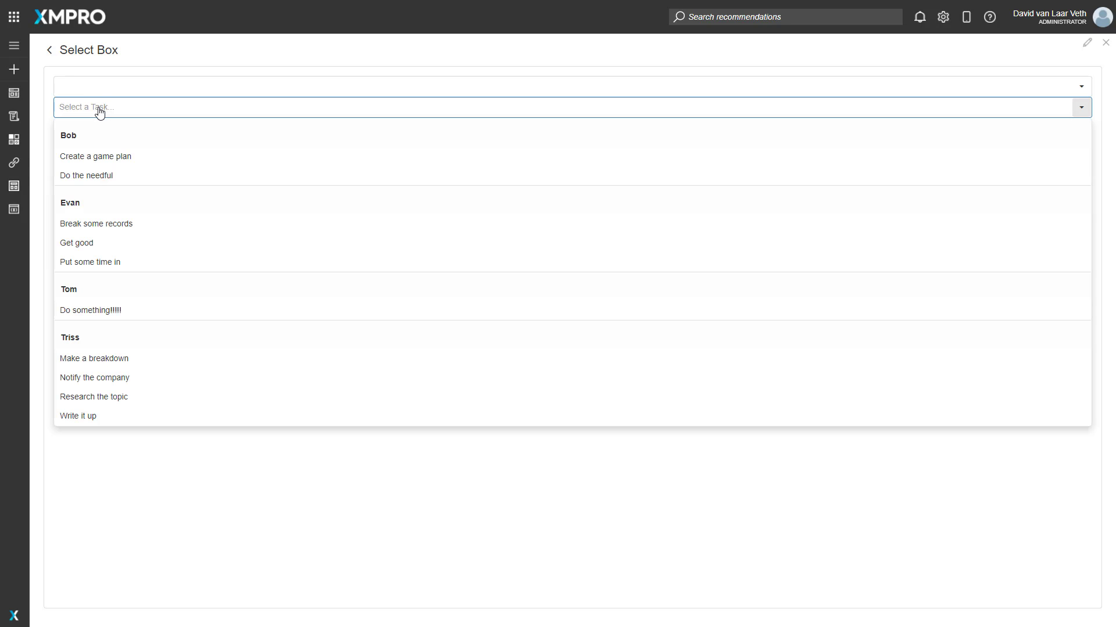
left_click(108, 113)
left_click(112, 113)
left_click(114, 113)
left_click(112, 115)
left_click(113, 158)
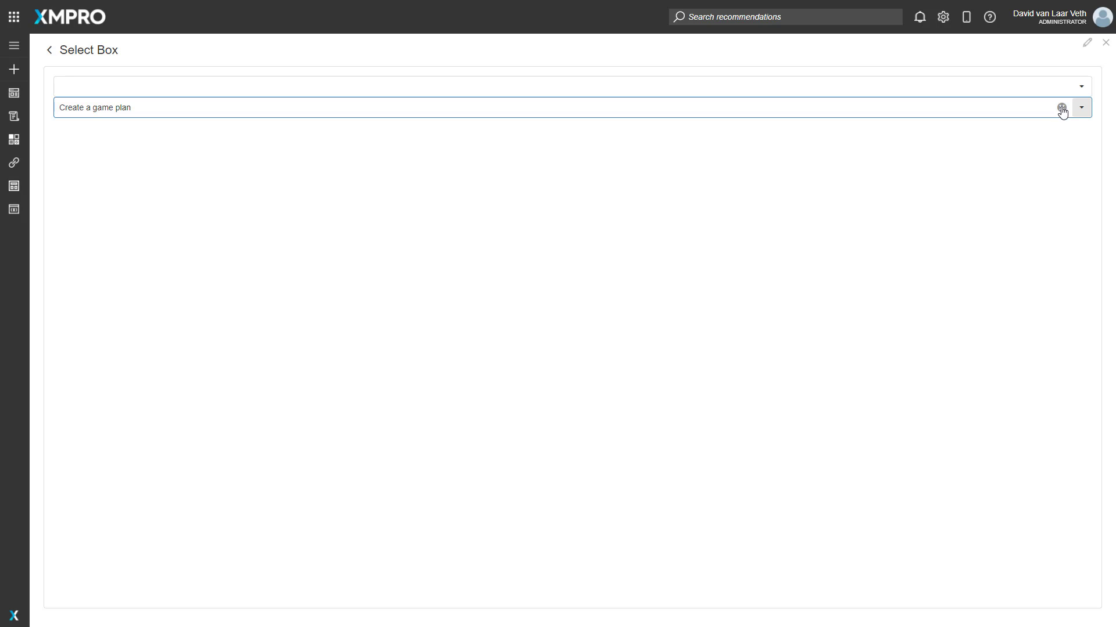
Clear the chosen task from the second select box and reopen the page for editing.
left_click(1063, 108)
left_click(1087, 45)
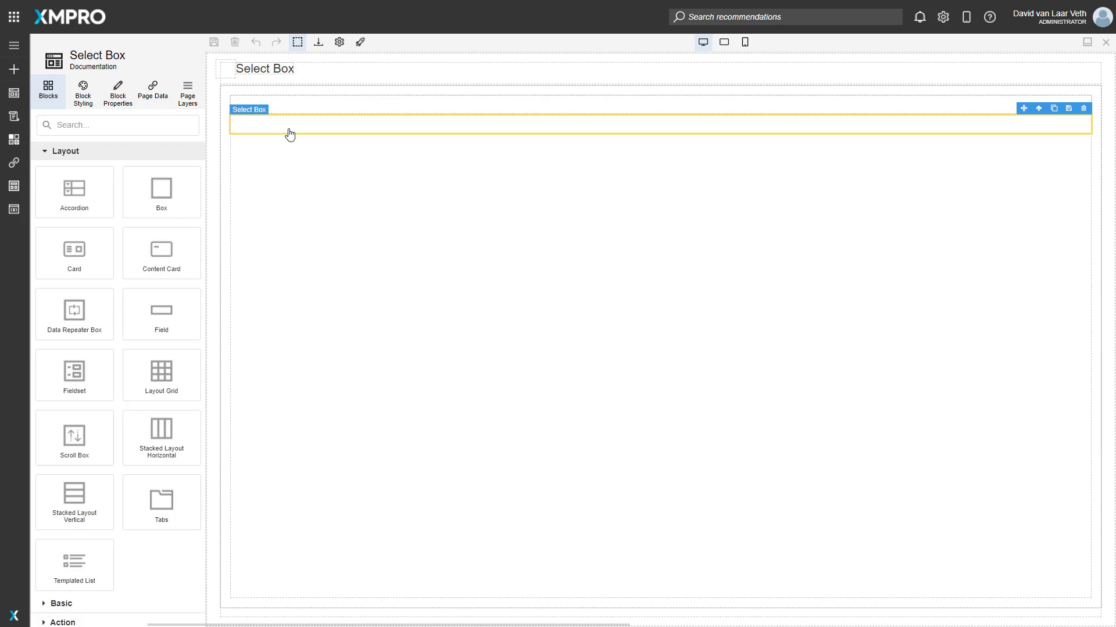
Try the Read Only and Disabled behaviors on the second select box, then turn both off again.
left_click(290, 134)
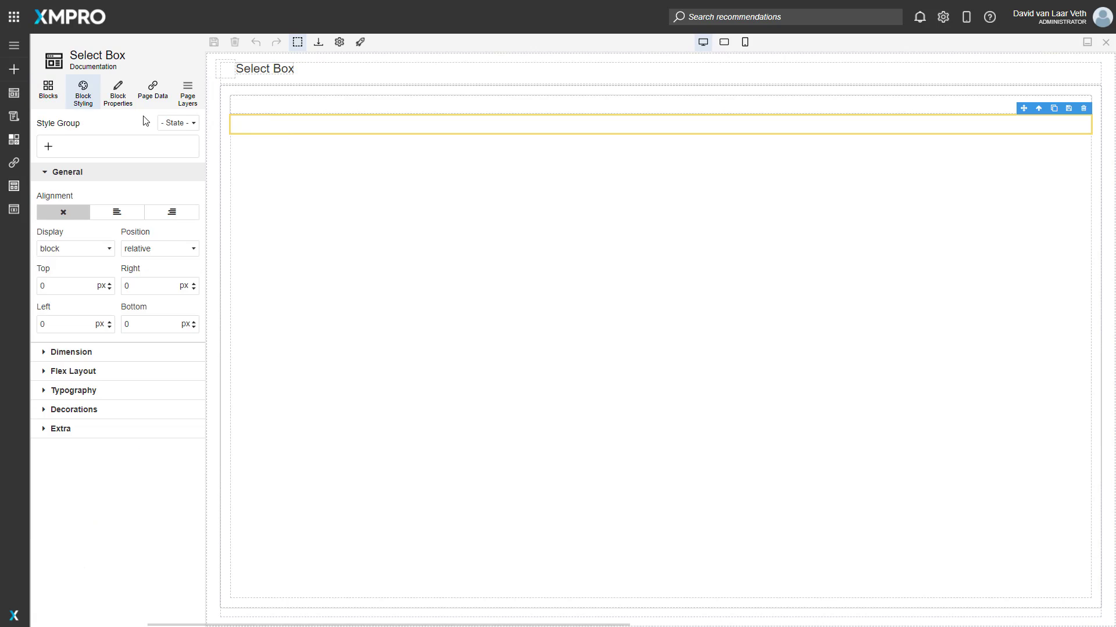
left_click(118, 95)
left_click(71, 139)
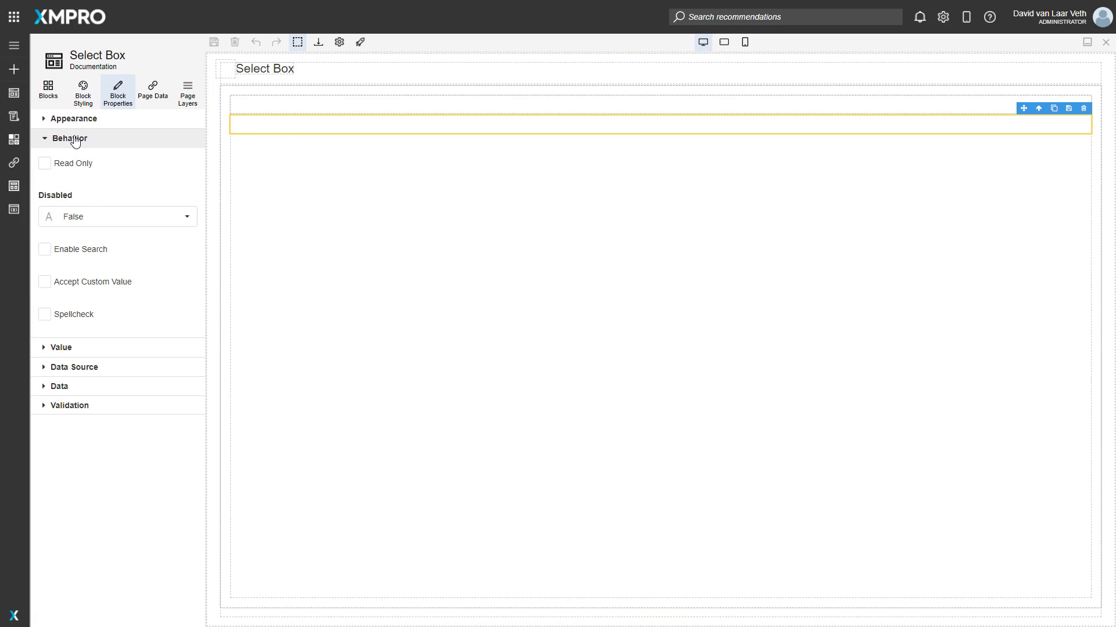
left_click(86, 169)
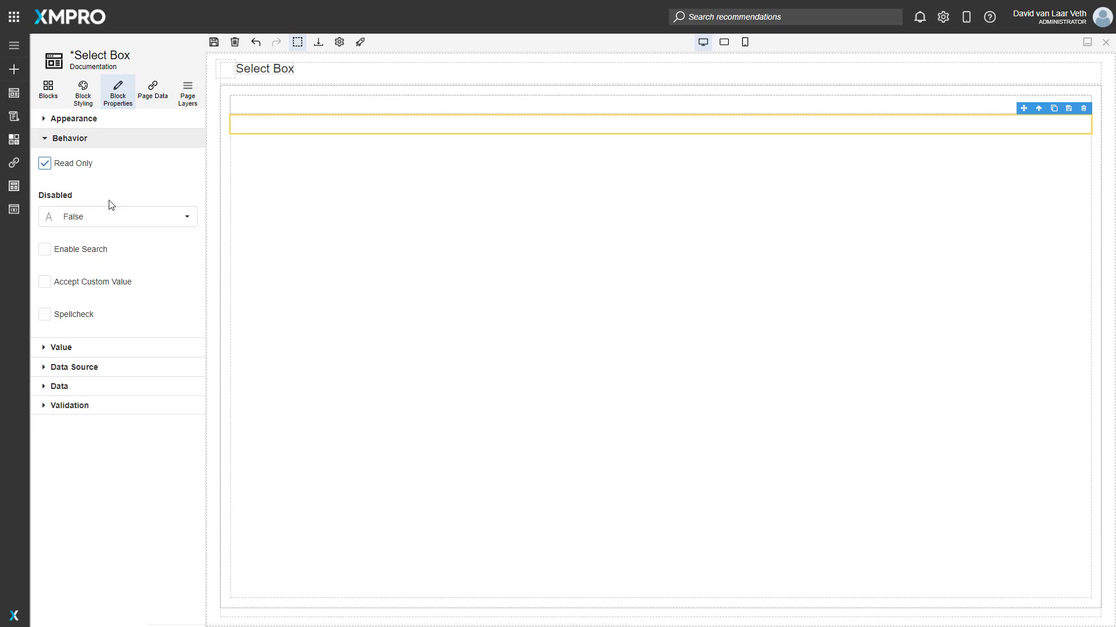
left_click(162, 218)
left_click(89, 237)
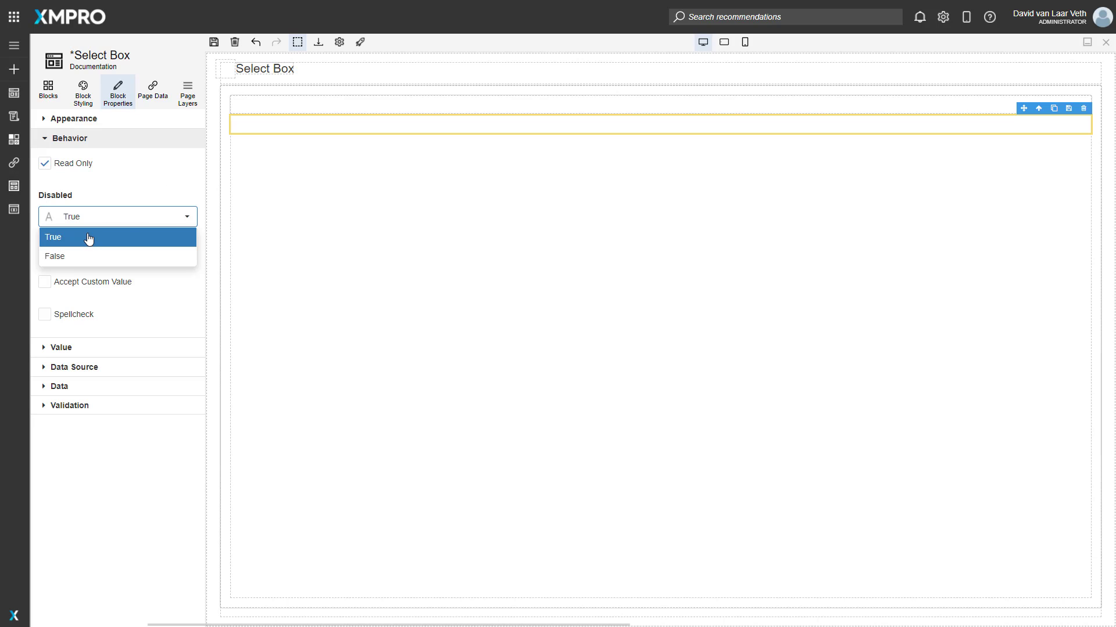
left_click(124, 218)
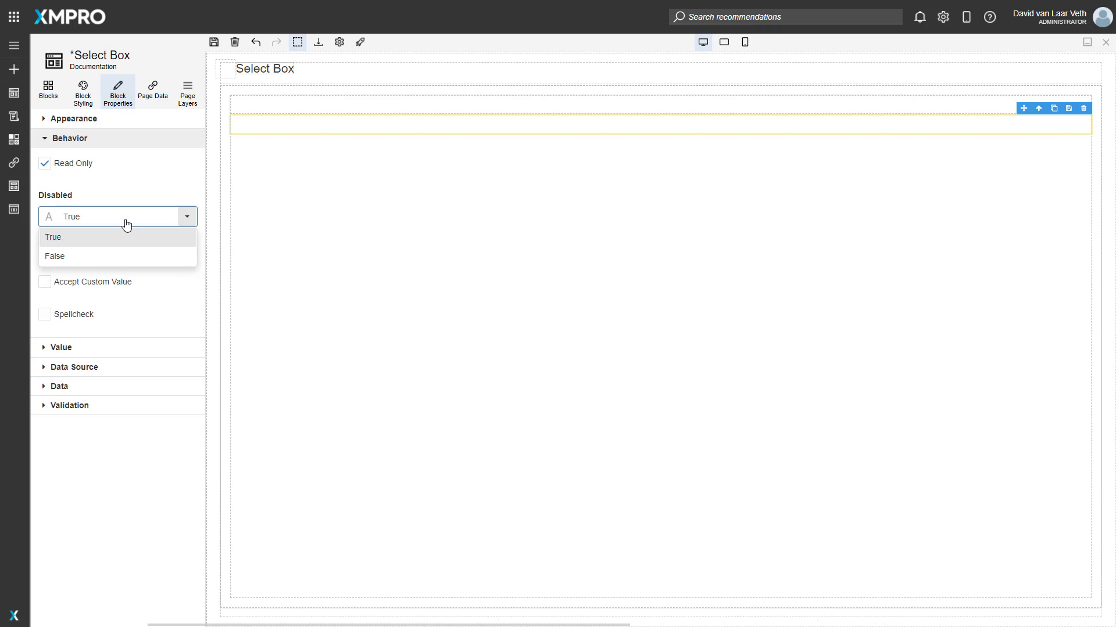
left_click(96, 256)
left_click(60, 164)
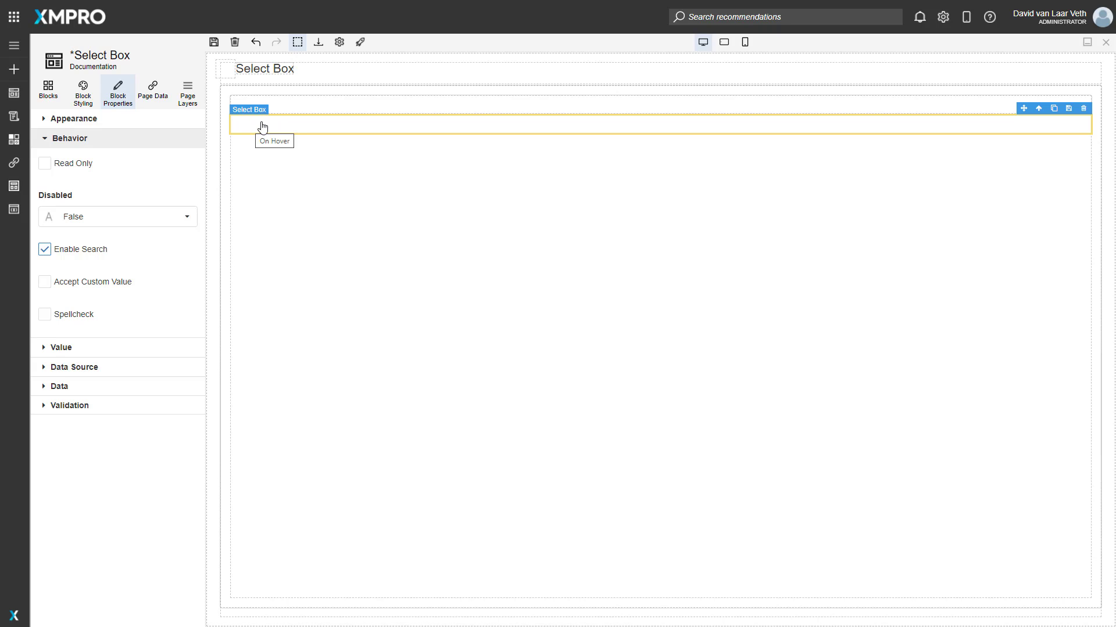
Enable search, custom values and spellcheck in the second select box's behavior settings.
left_click(83, 287)
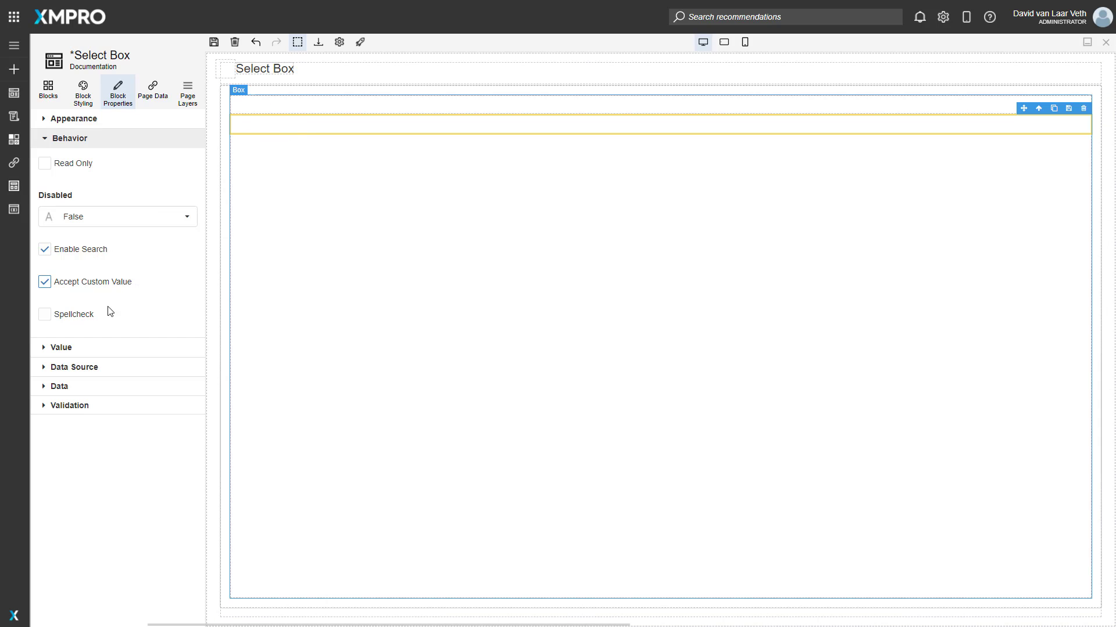
left_click(66, 320)
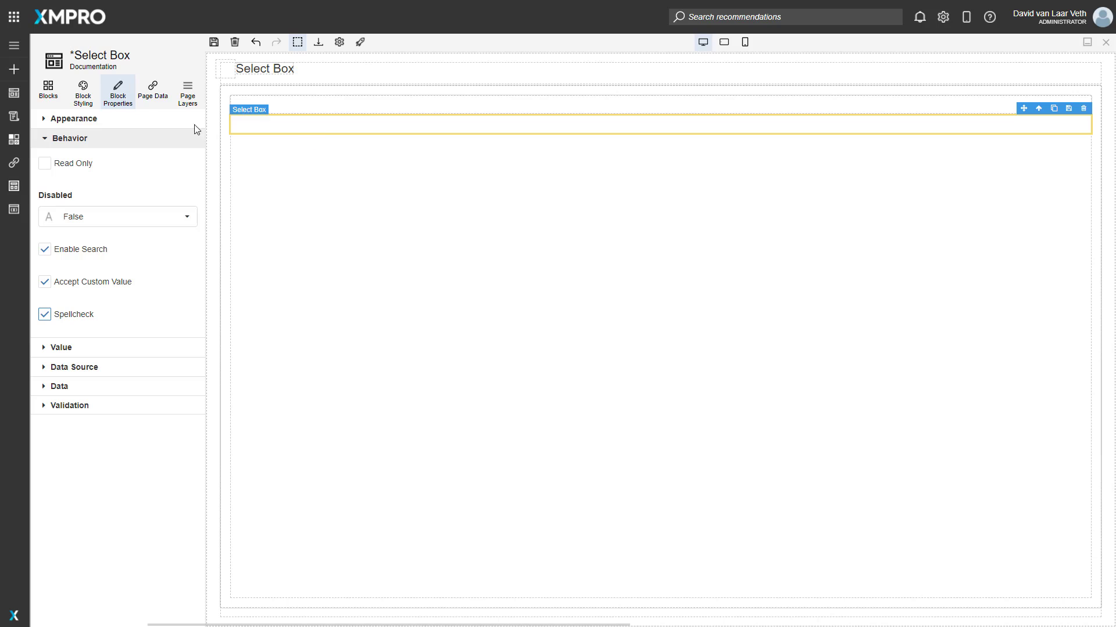
left_click(85, 139)
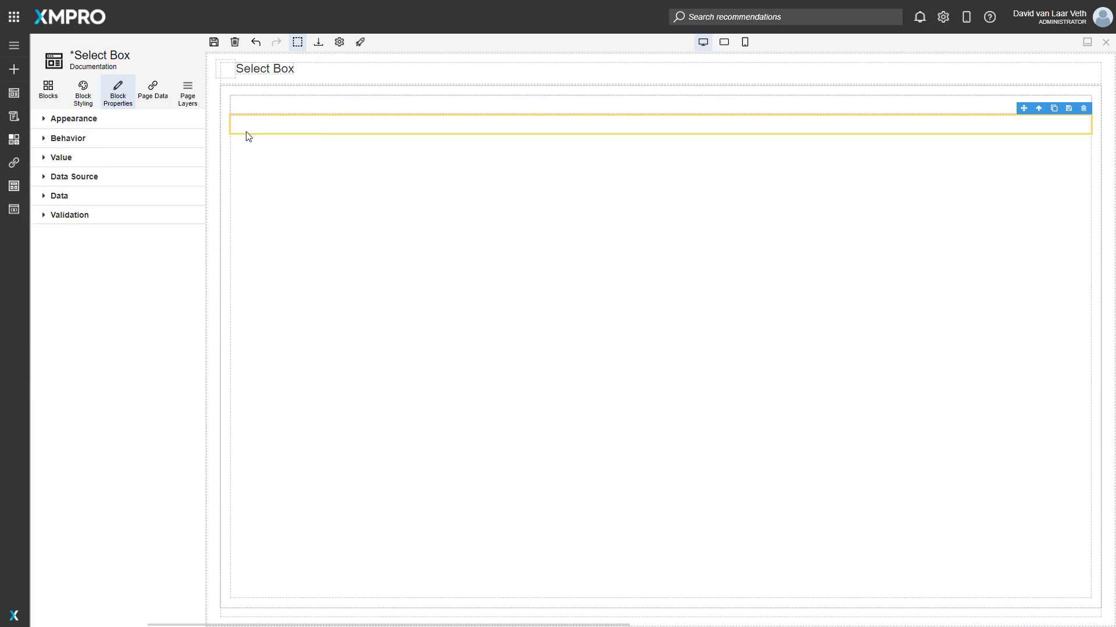
Set the first select box's value to 1.
left_click(254, 109)
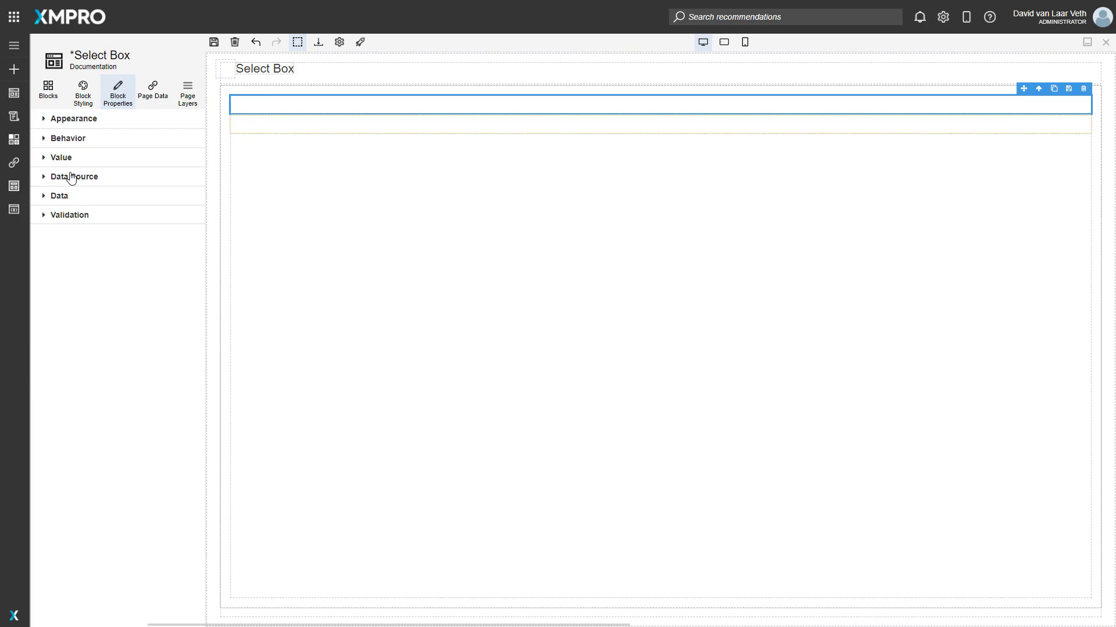
left_click(68, 158)
left_click(88, 204)
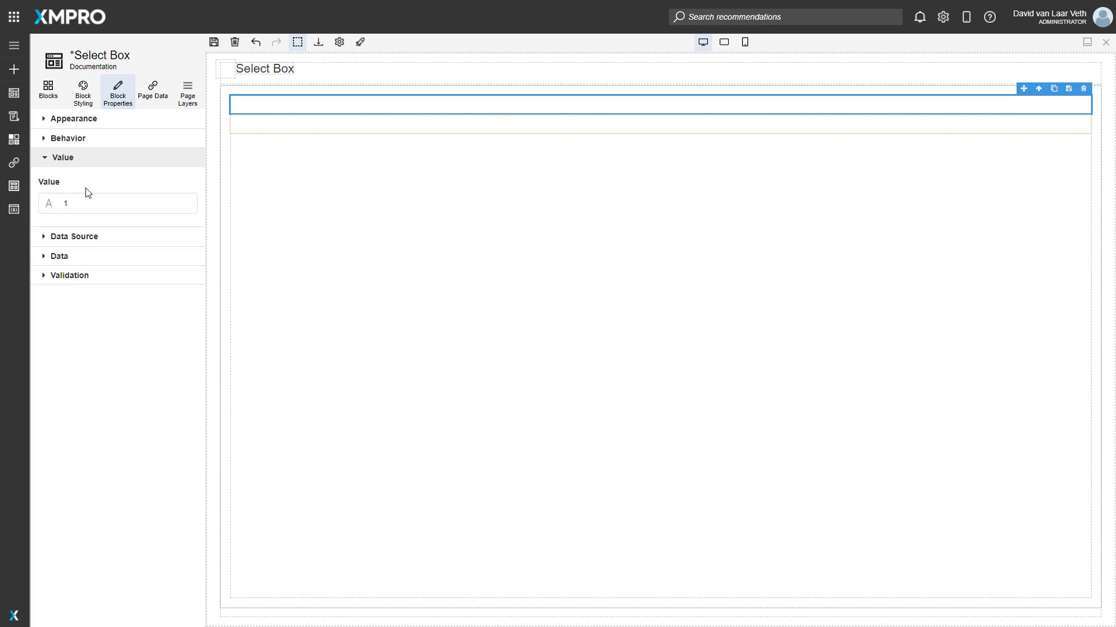
Make the second select box's value dynamic and look through the sources available for binding.
left_click(273, 132)
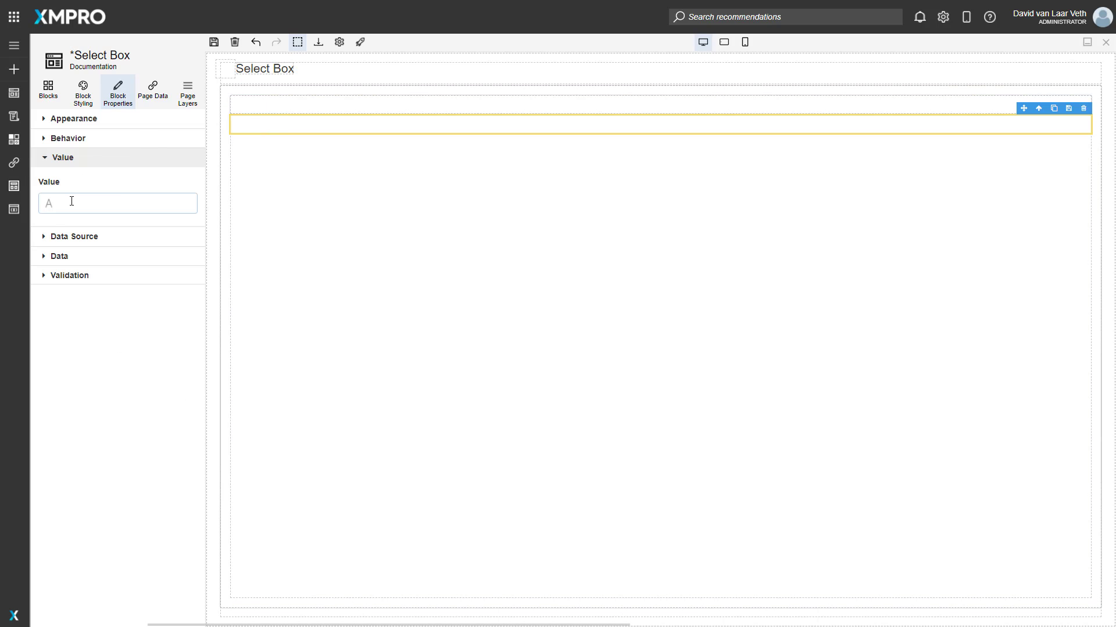
left_click(186, 207)
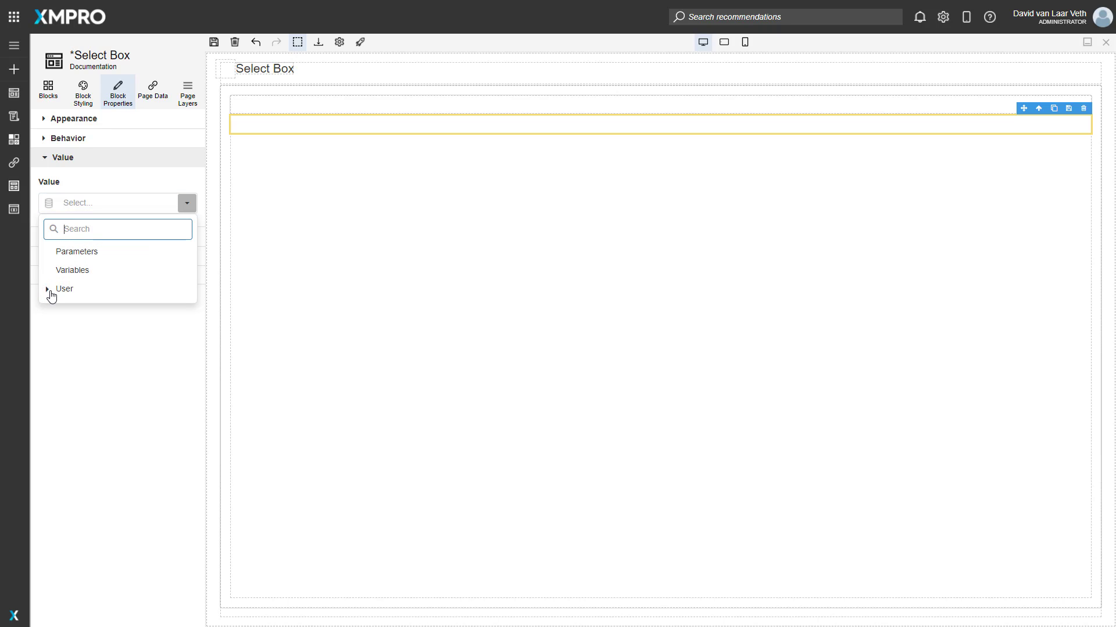
left_click(48, 292)
left_click(49, 292)
left_click(104, 190)
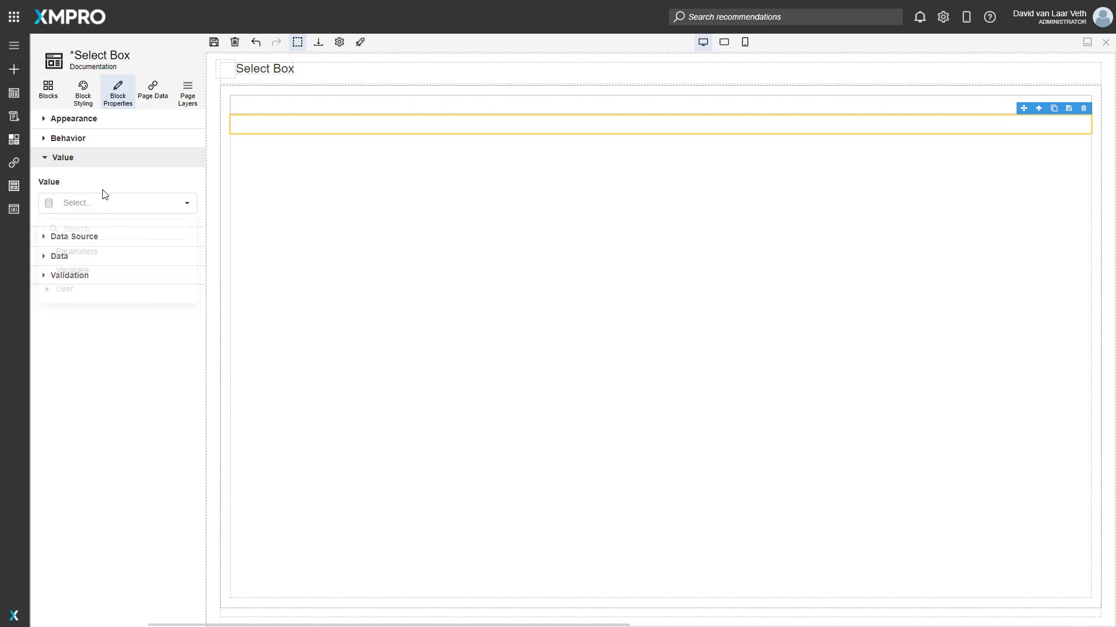
Add a Fieldset between the two select boxes and delete its Field 2 and Field 3.
left_click(49, 90)
left_click_drag(74, 375, 405, 292)
left_click(274, 169)
left_click(287, 178)
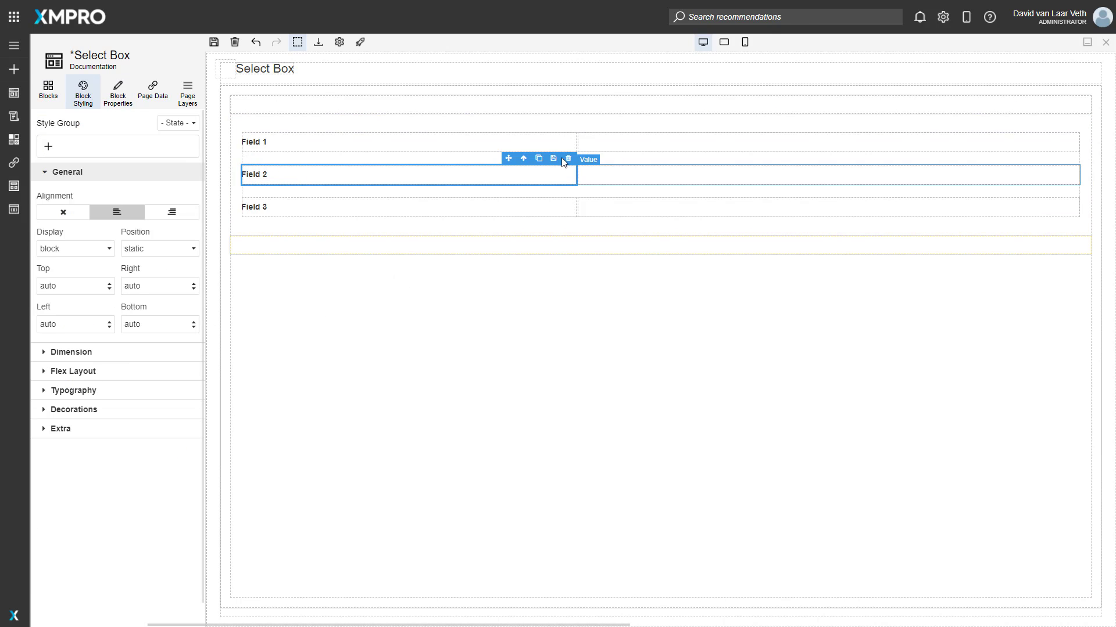
left_click(524, 160)
left_click(1071, 167)
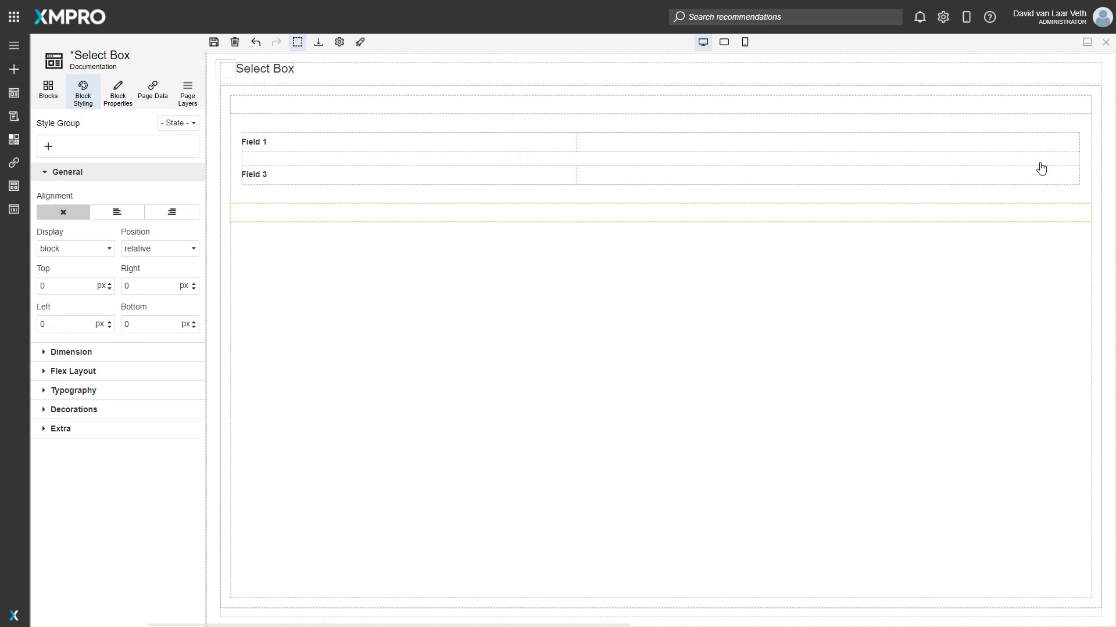
left_click(399, 176)
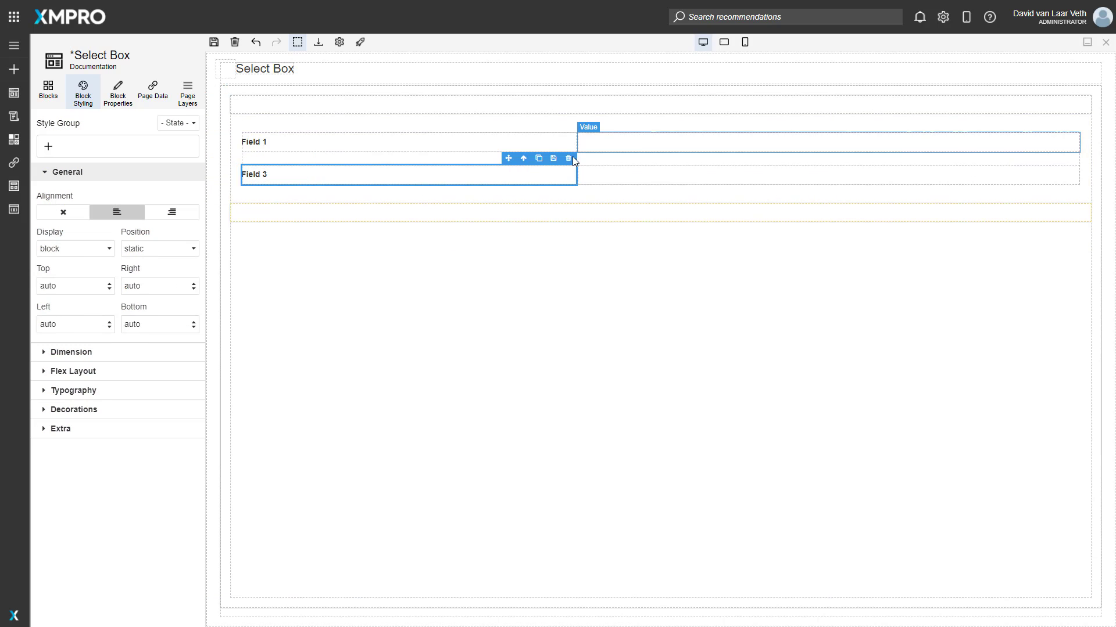
left_click(525, 158)
left_click(1072, 158)
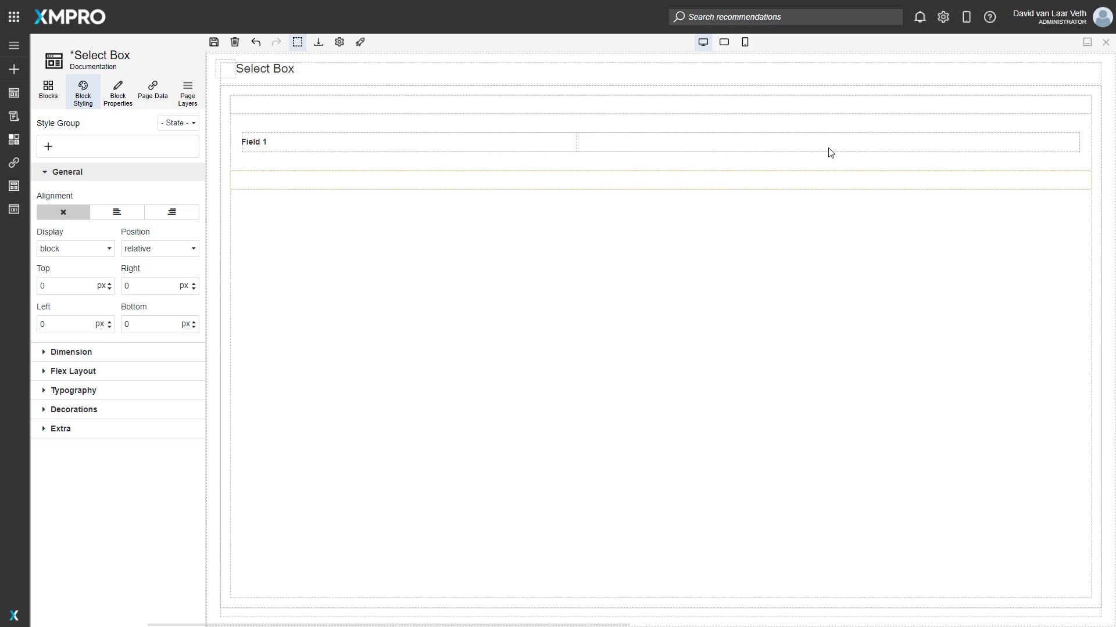
Assign the Task Progress data source to the whole Field 1 block in the fieldset.
left_click(401, 145)
left_click(523, 126)
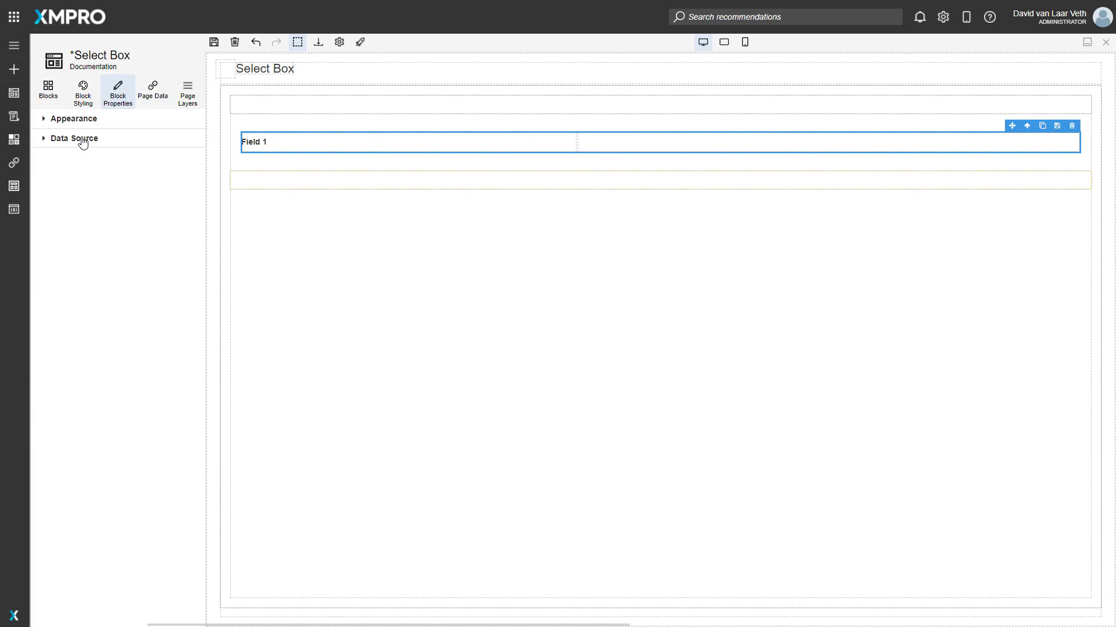
left_click(80, 140)
left_click(91, 169)
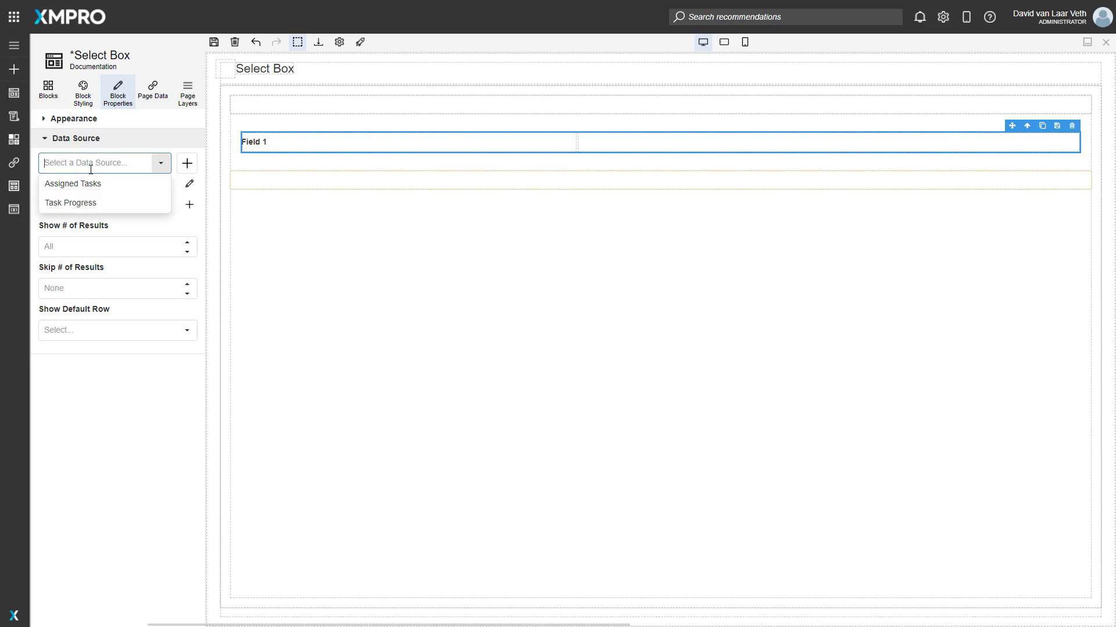
left_click(90, 204)
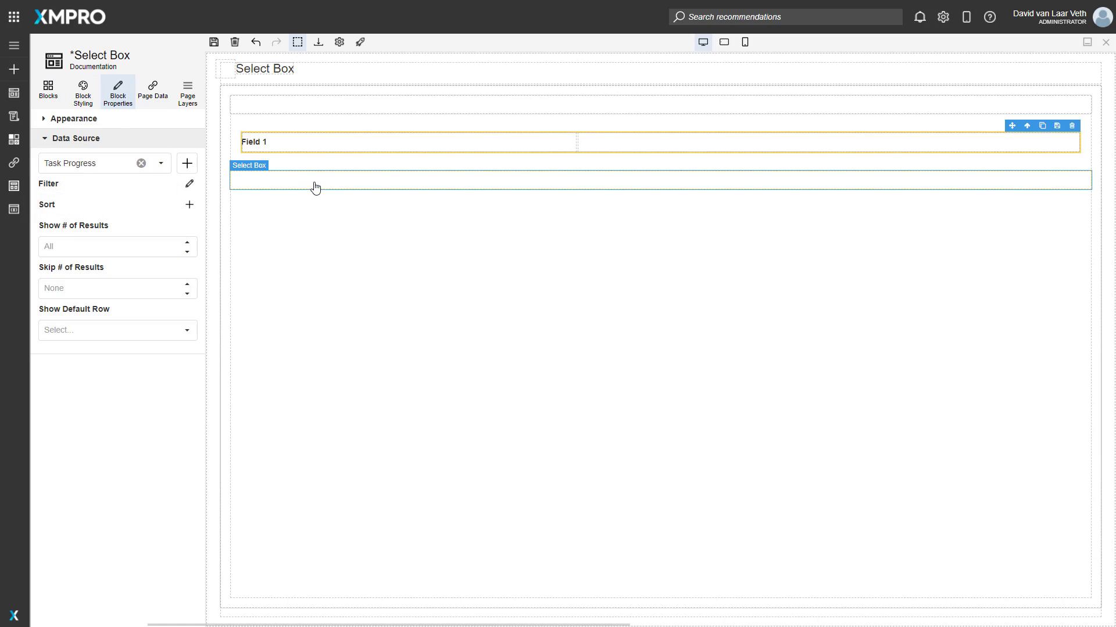
Move the second select box into Field 1's value area and bind its value to Task from Task Progress.
left_click_drag(314, 188, 611, 141)
left_click(184, 203)
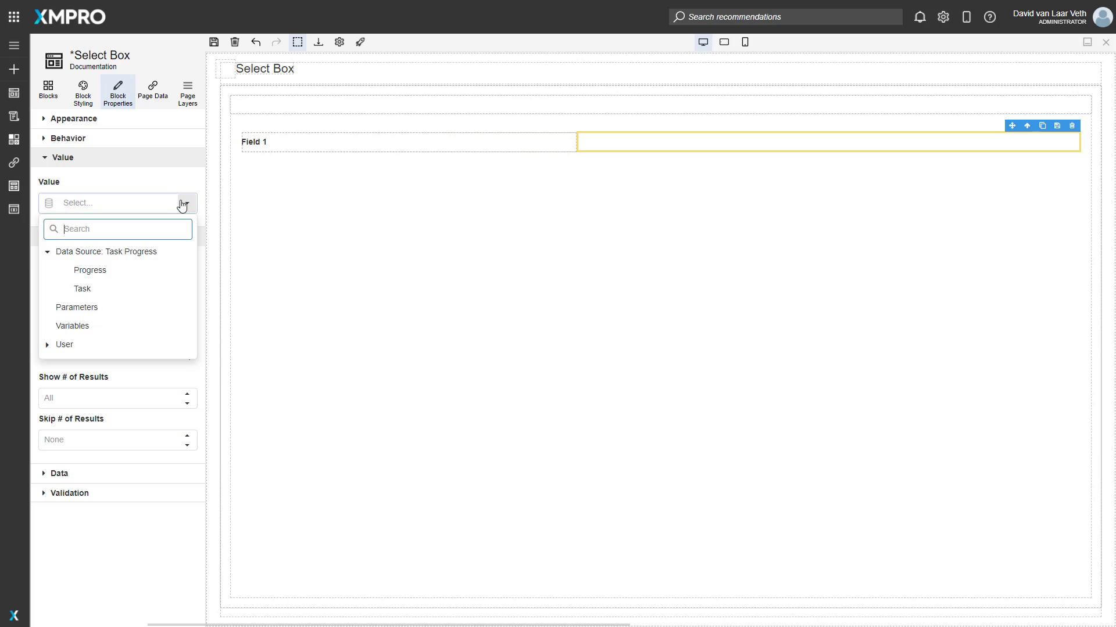
left_click(184, 202)
left_click(183, 204)
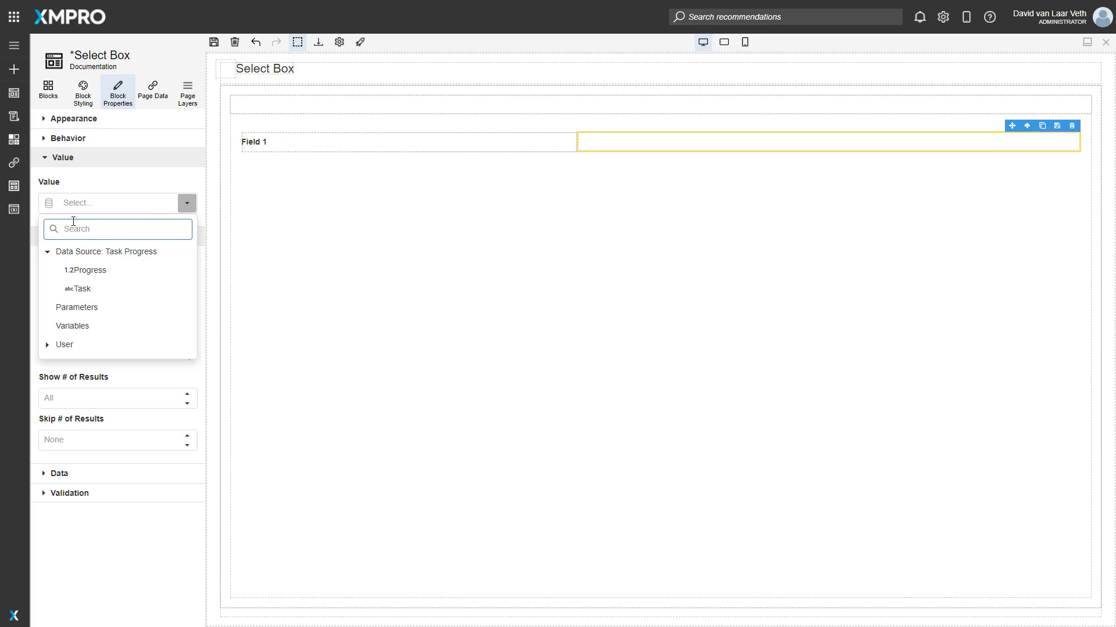
left_click(48, 252)
left_click(105, 207)
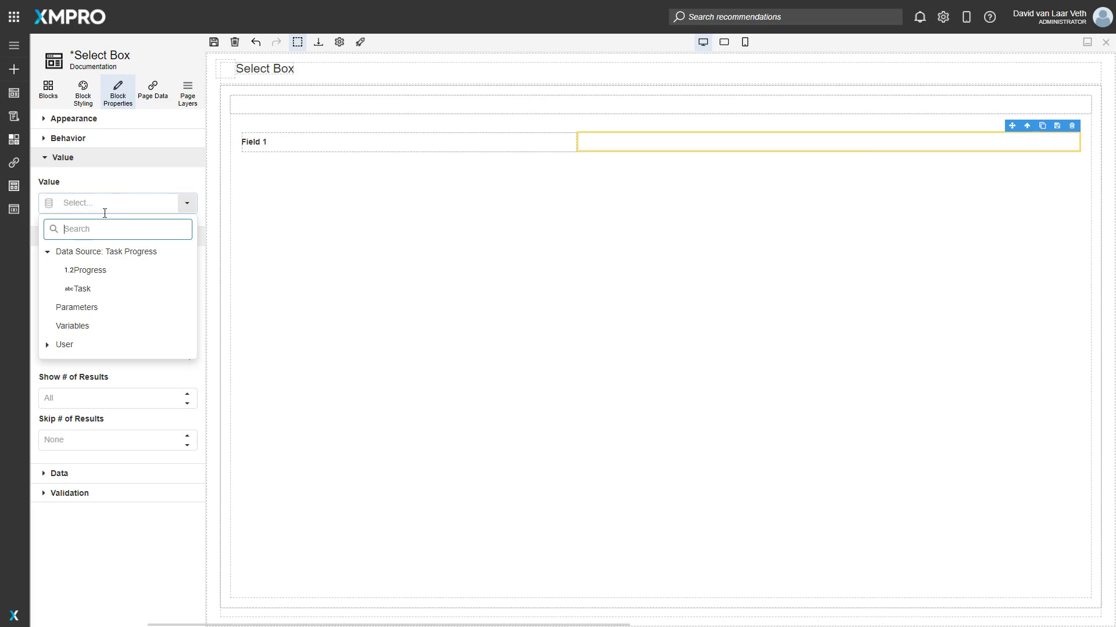
left_click(88, 288)
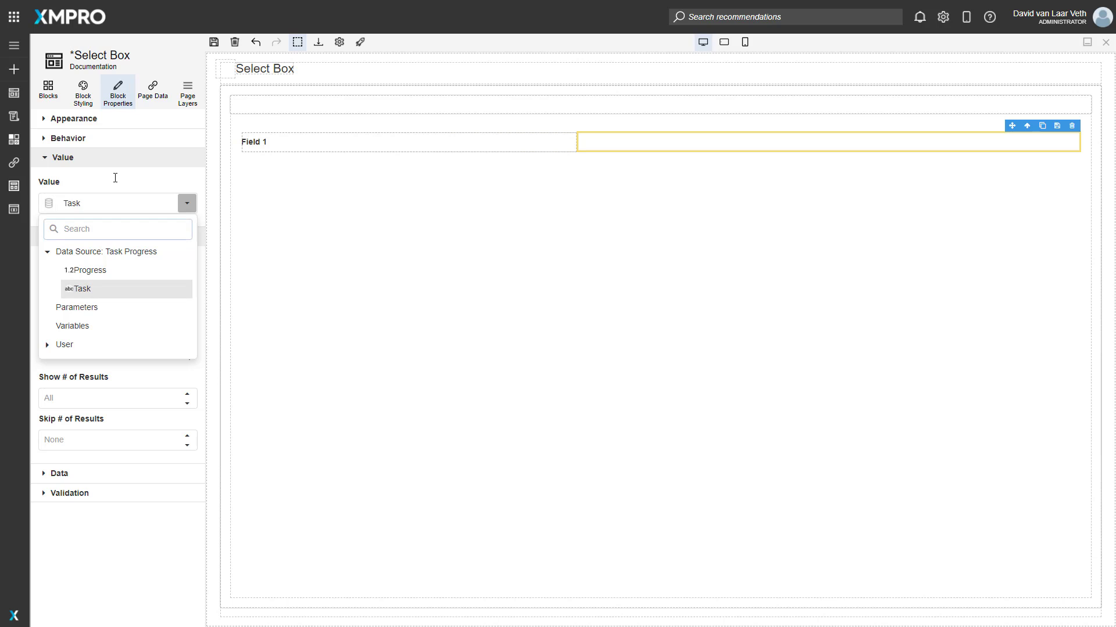
Save and launch the page, and view the choices of the first select box.
left_click(214, 42)
left_click(361, 41)
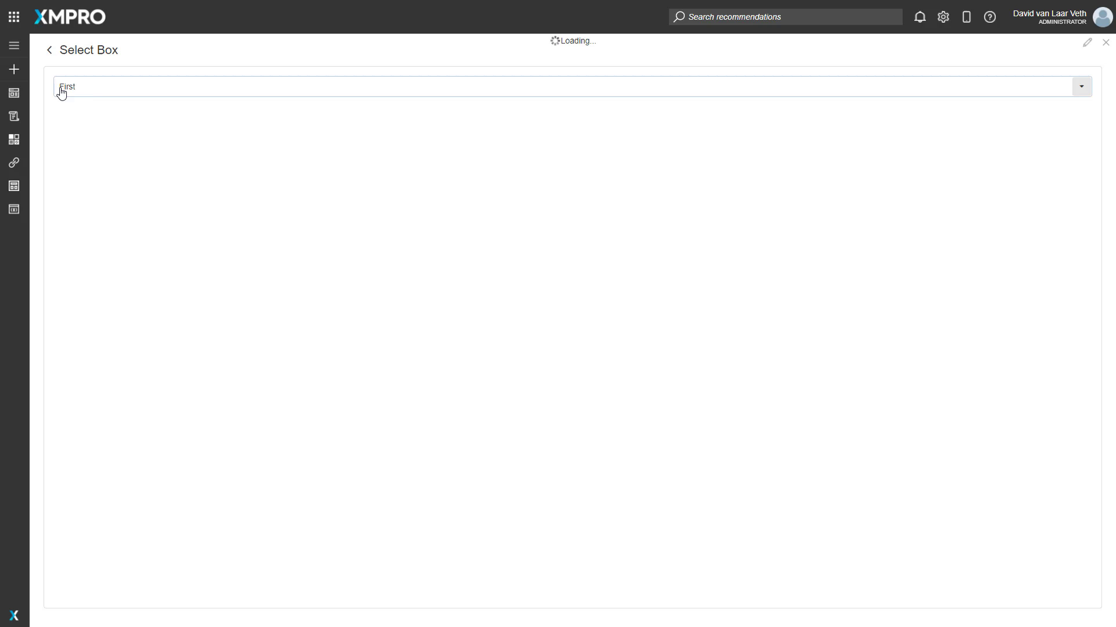
left_click(116, 89)
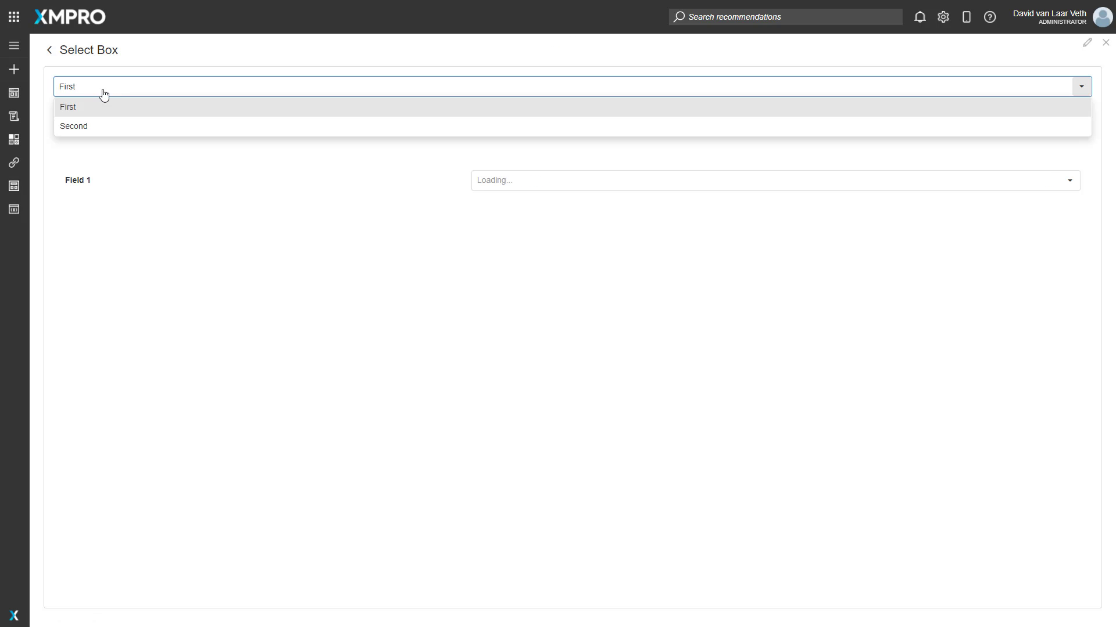
left_click(45, 85)
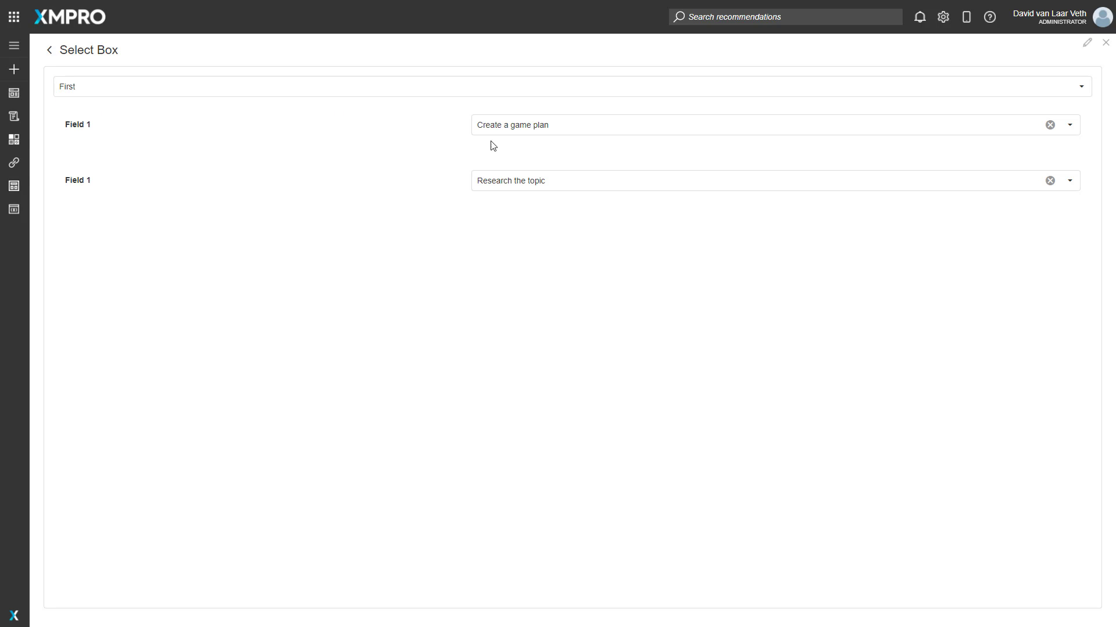
Check the task preselected in each of the two Field 1 select boxes.
left_click(541, 126)
left_click(547, 125)
left_click(550, 180)
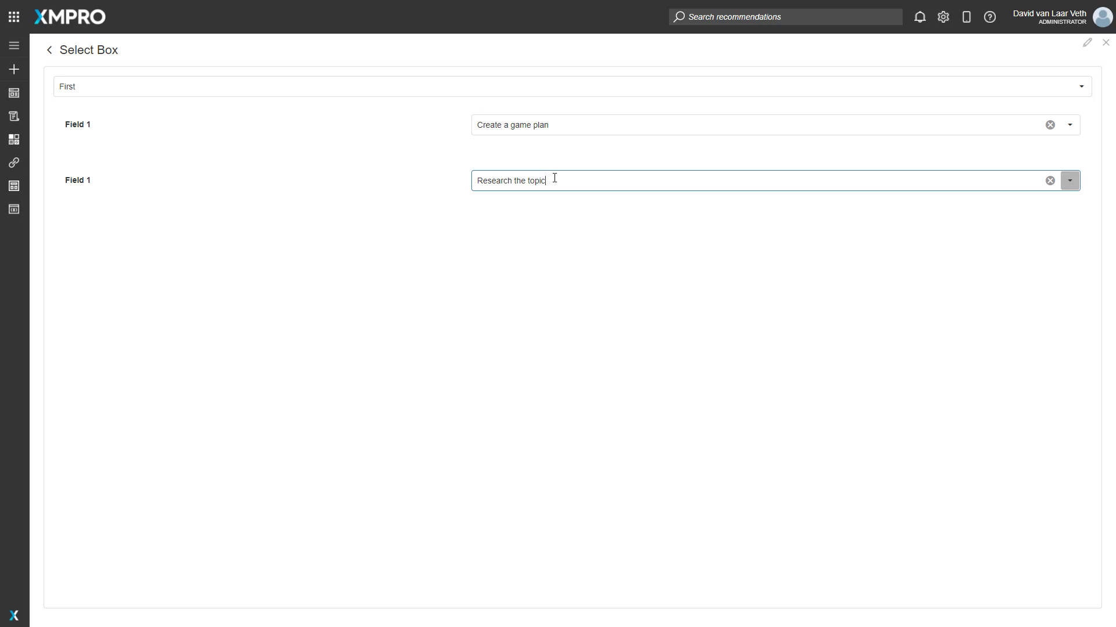
left_click(276, 209)
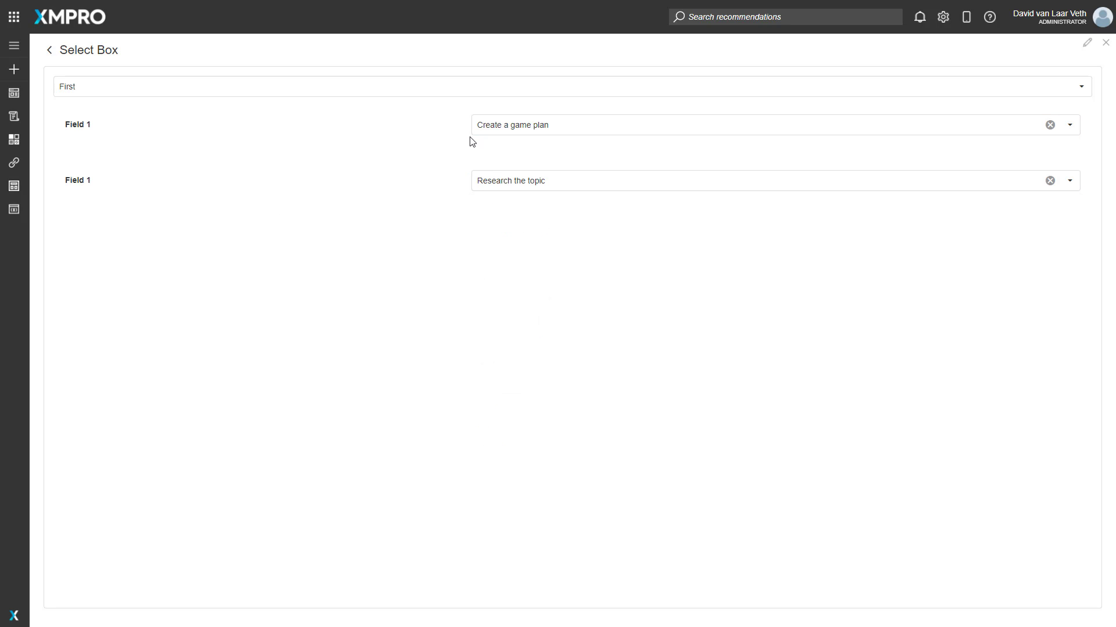
left_click(522, 125)
Return to editing the page and set Required to True in the validation of Field 1's select box.
left_click(1083, 46)
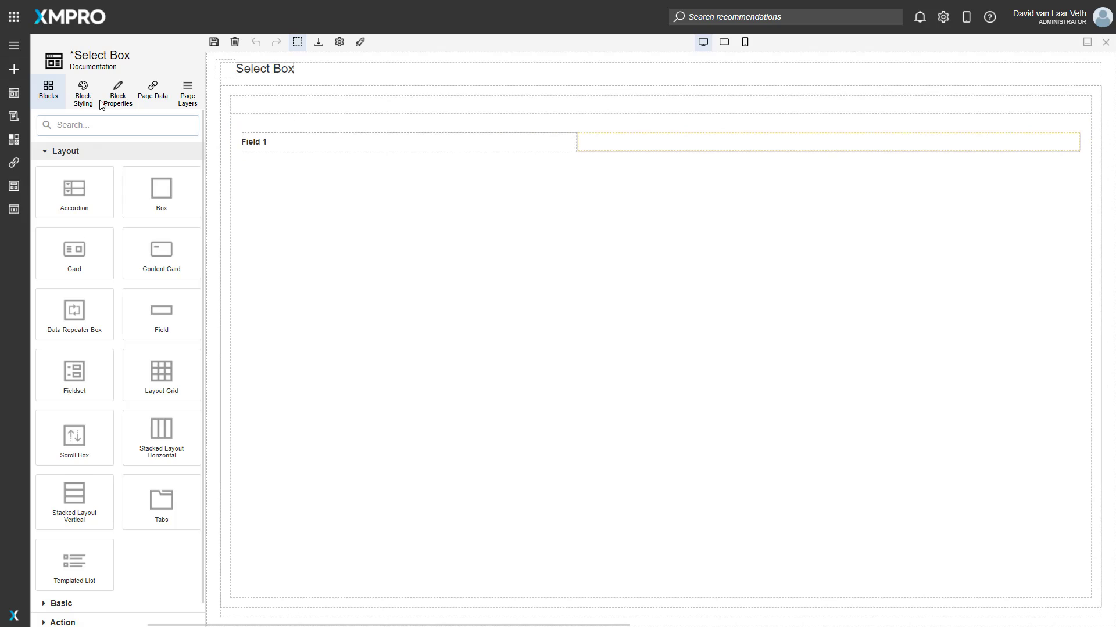
left_click(116, 93)
left_click(624, 147)
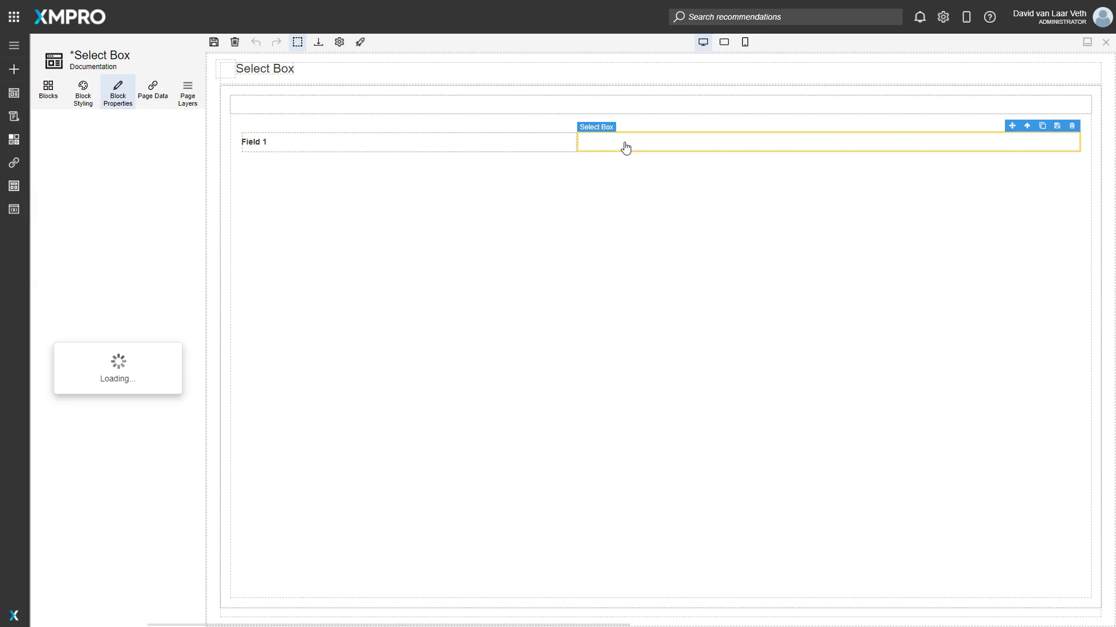
left_click(84, 219)
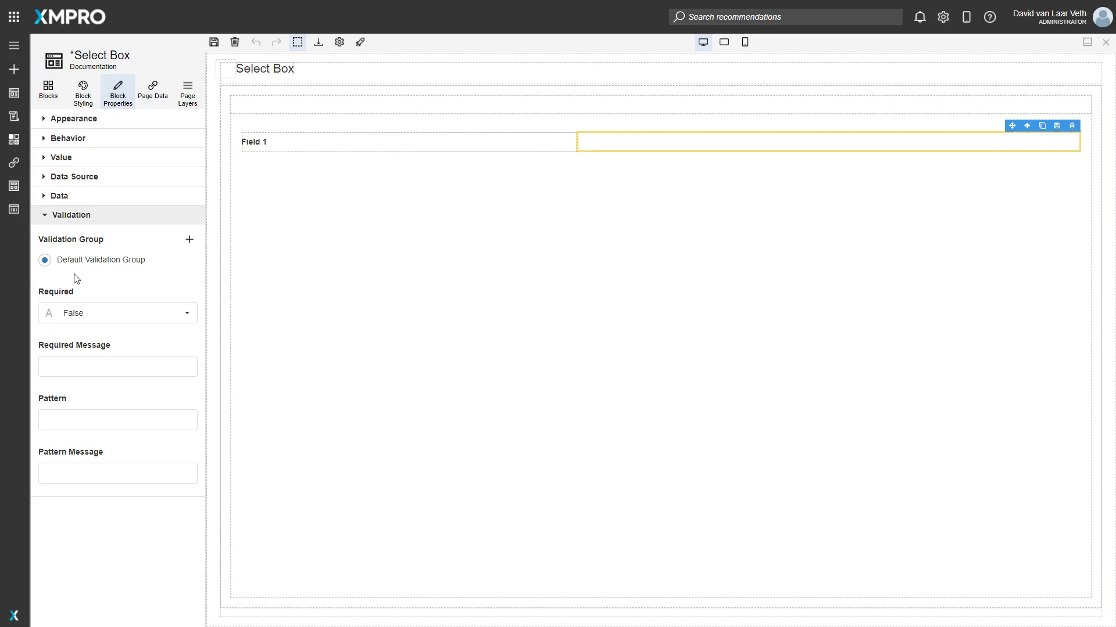
left_click(159, 314)
left_click(85, 336)
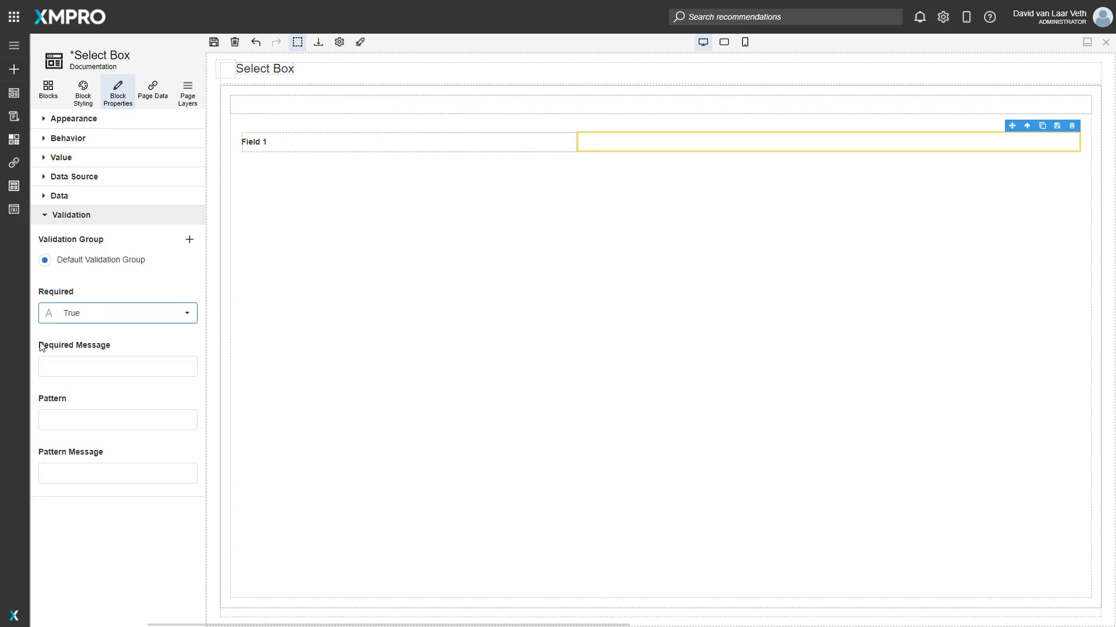